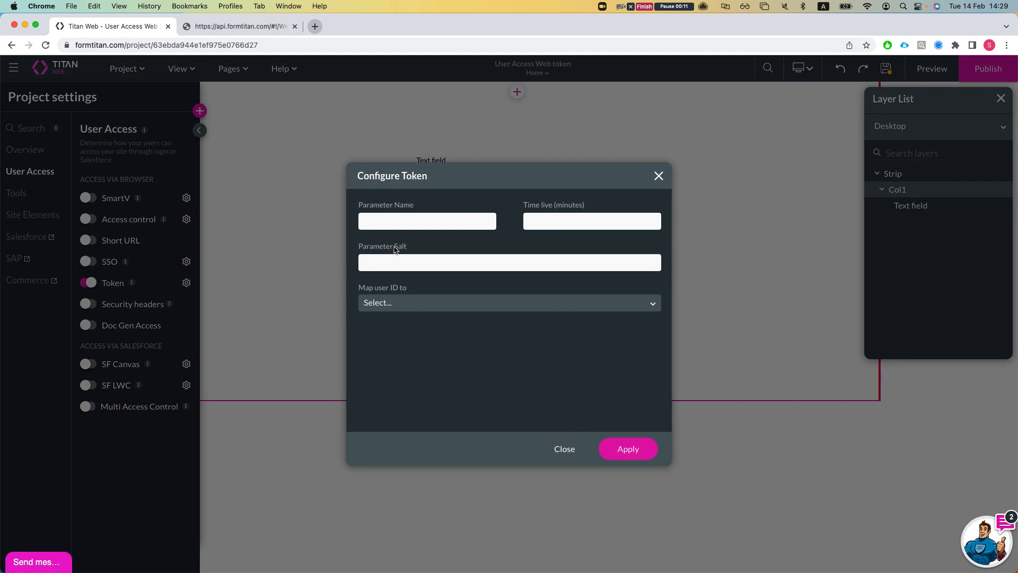
pyautogui.click(406, 222)
pyautogui.write('asd')
pyautogui.press('Tab')
pyautogui.write('34')
pyautogui.click(405, 265)
pyautogui.write('dsfsd')
pyautogui.click(396, 300)
pyautogui.click(400, 428)
pyautogui.click(650, 448)
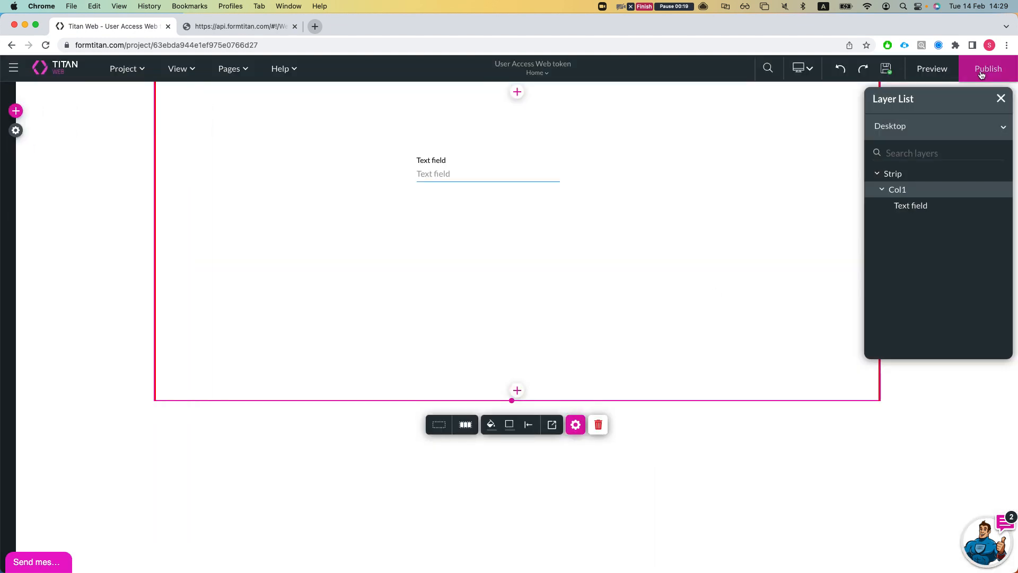
# - Publish the project and launch the live site, which reports 'This project is disabled'
pyautogui.click(971, 71)
pyautogui.click(509, 284)
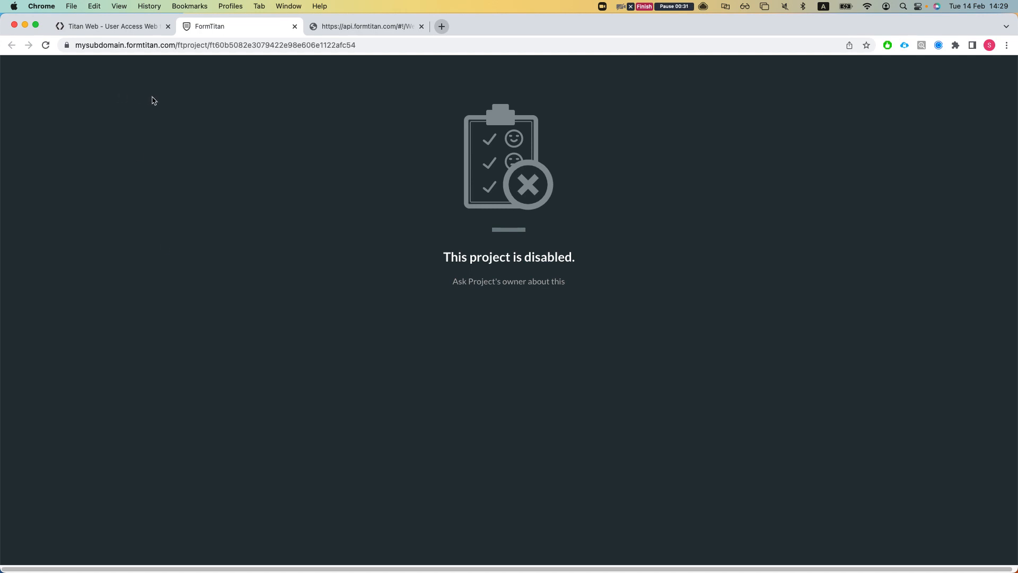
# - In the API docs, find Get Web Project Access Token and highlight its /web/token/ endpoint path
pyautogui.click(337, 27)
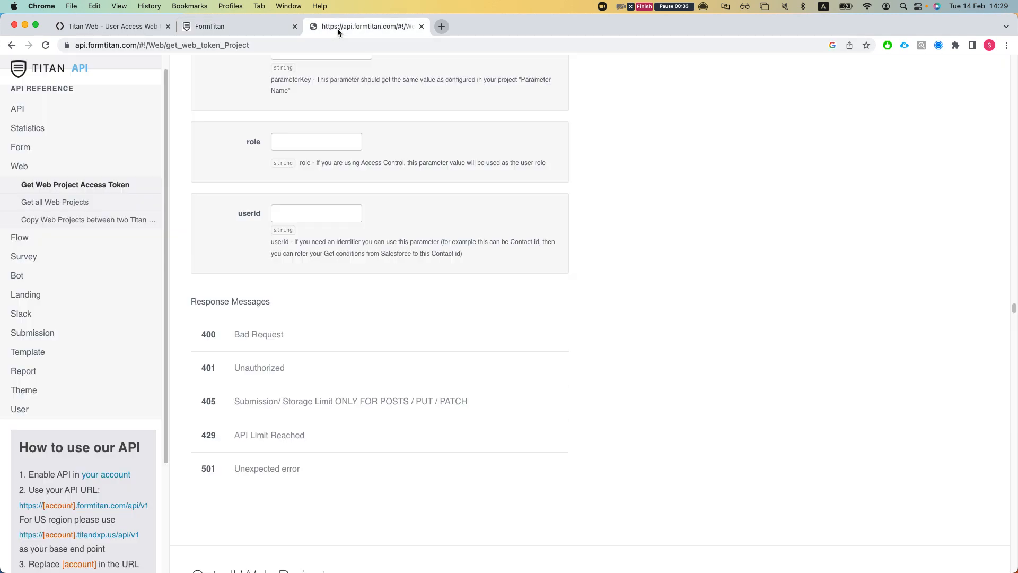
pyautogui.scroll(5, 226, 160)
pyautogui.scroll(10, 447, 219)
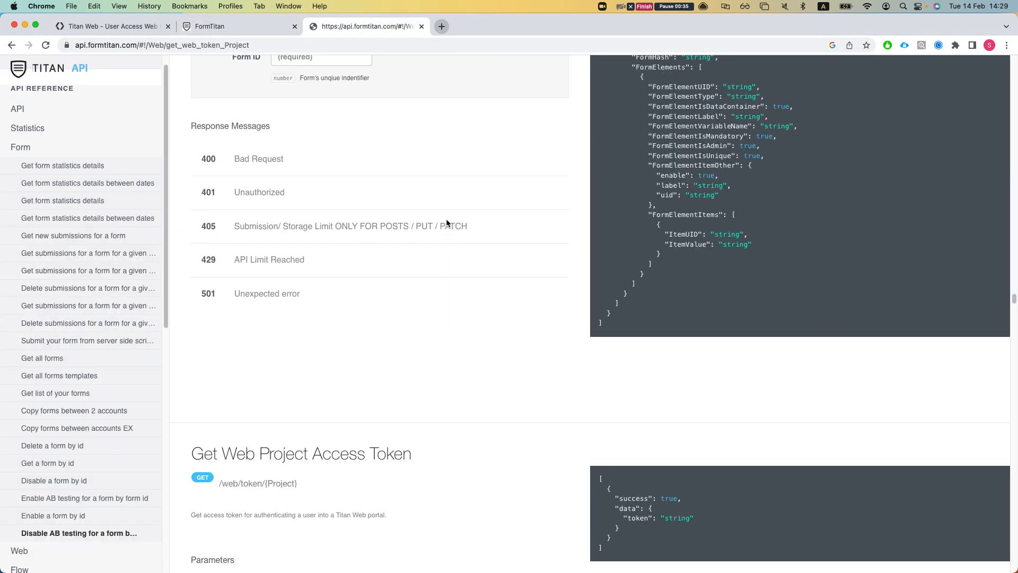
pyautogui.scroll(-5, 360, 302)
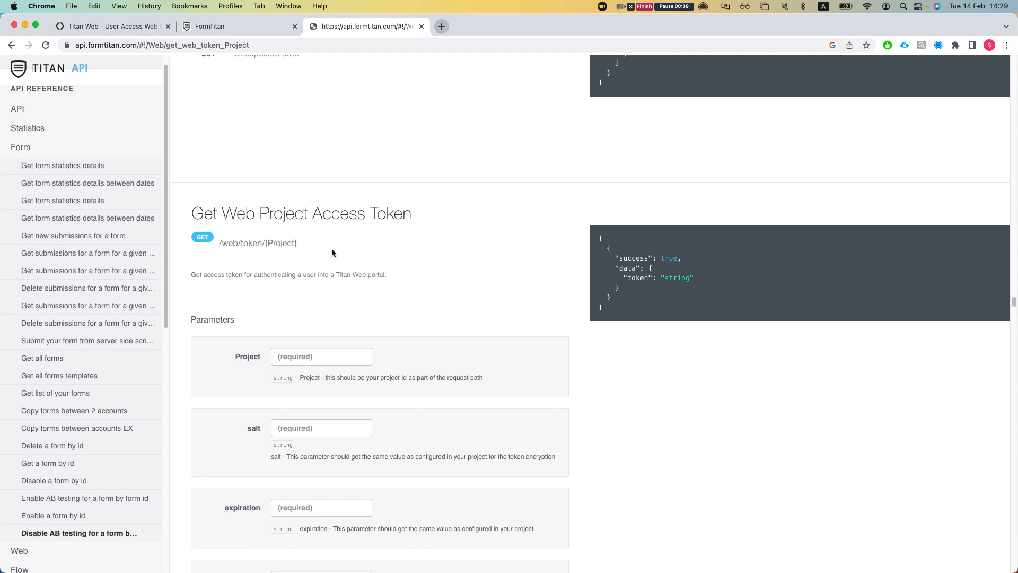
pyautogui.moveTo(303, 245); pyautogui.dragTo(267, 243)
pyautogui.click(245, 265)
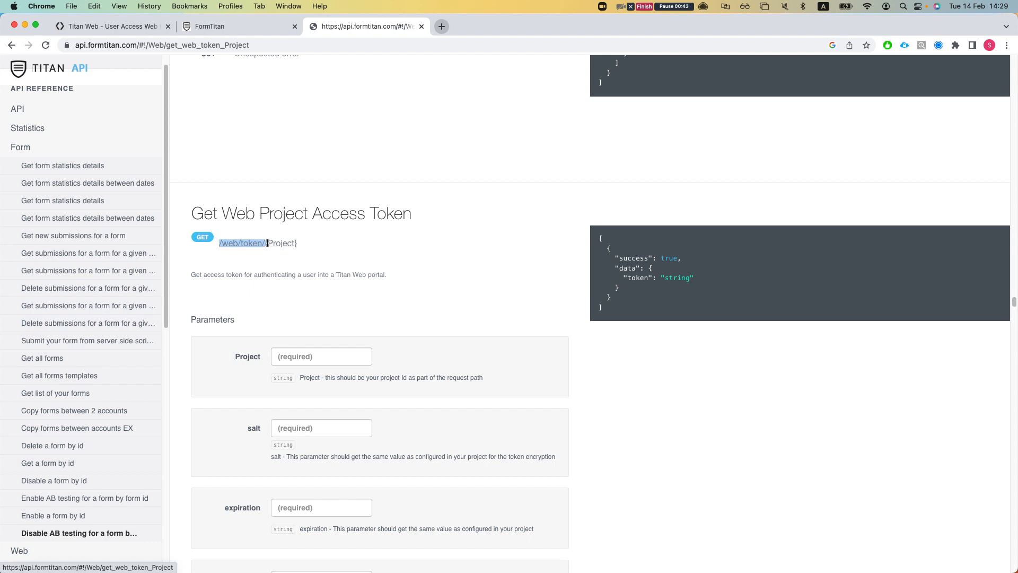
# - Scroll through the endpoint's parameters and highlight lines of its sample token JSON response
pyautogui.scroll(-1, 311, 277)
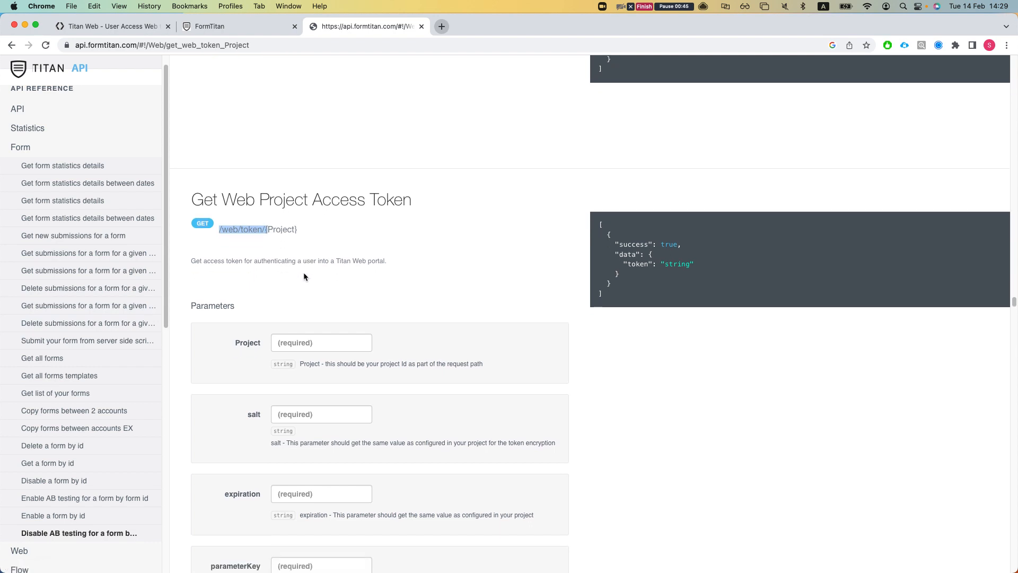
pyautogui.scroll(-2, 313, 281)
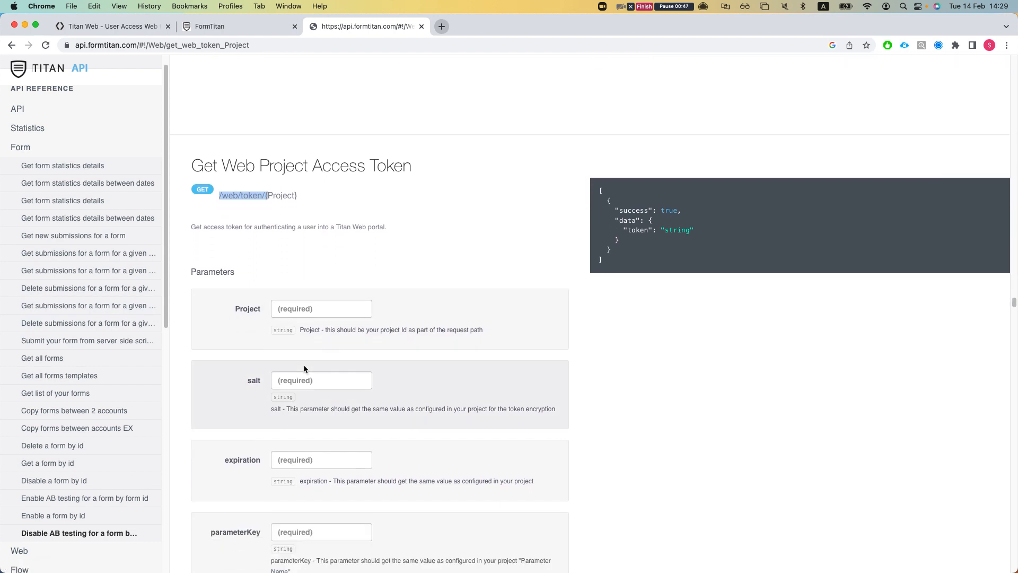
pyautogui.scroll(-5, 308, 372)
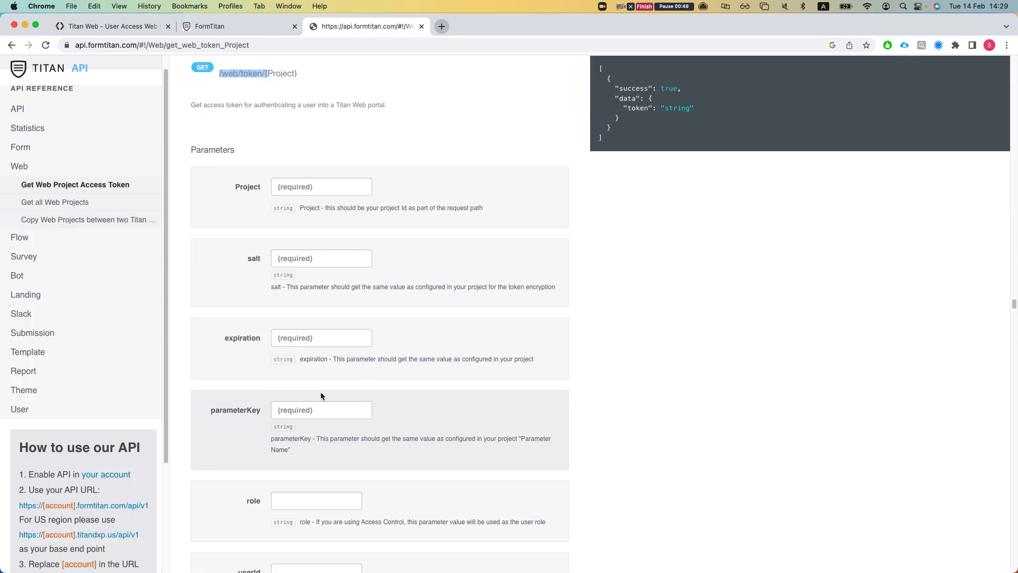
pyautogui.scroll(4, 340, 366)
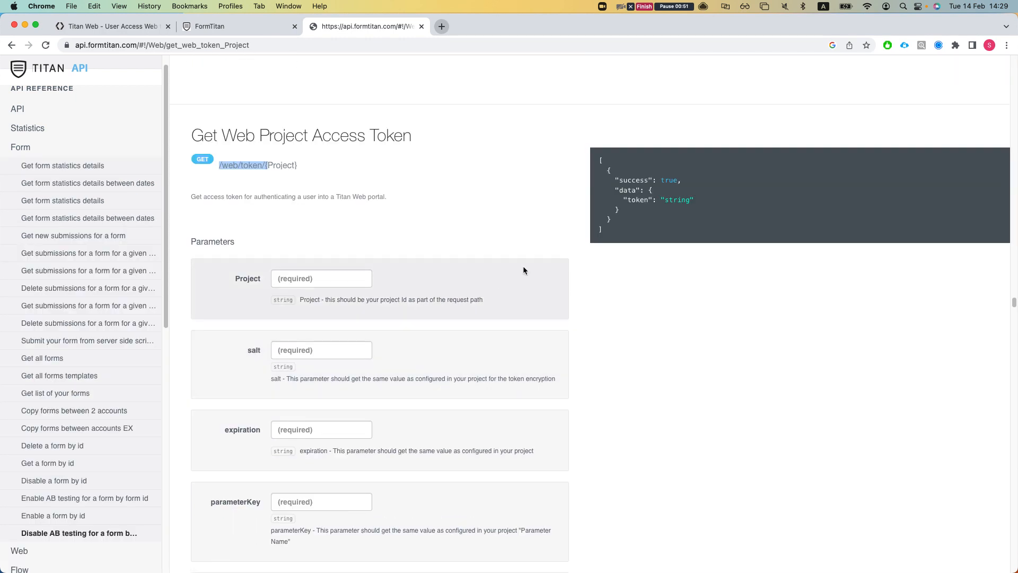
pyautogui.moveTo(607, 235); pyautogui.dragTo(599, 160)
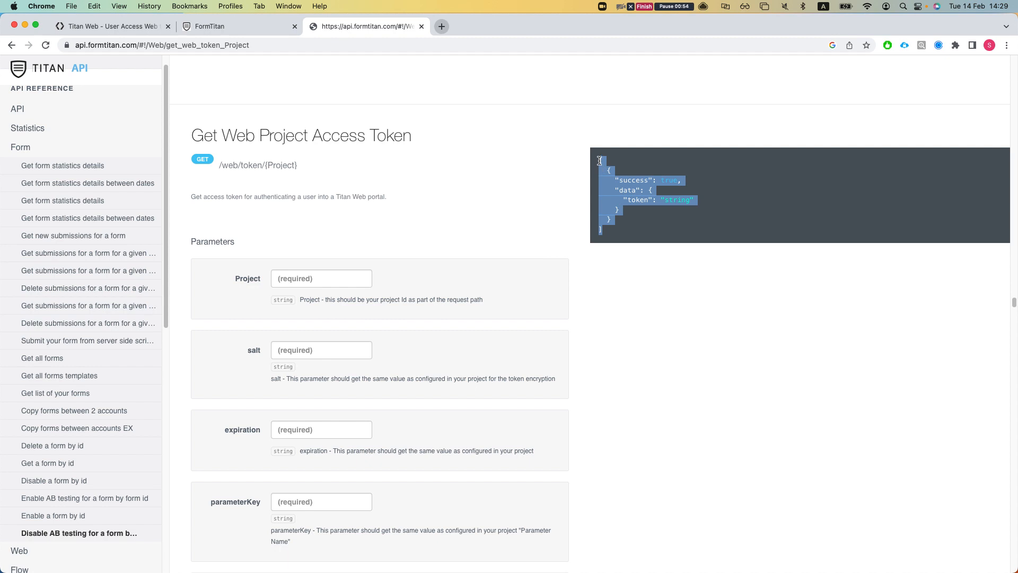
pyautogui.click(646, 212)
pyautogui.moveTo(642, 200); pyautogui.dragTo(684, 212)
pyautogui.doubleClick(675, 201)
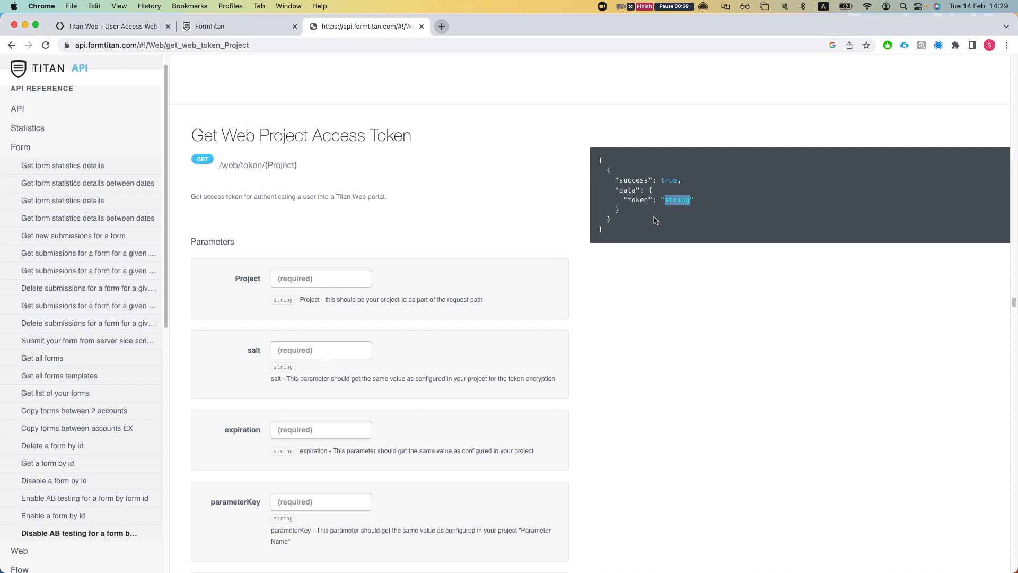
pyautogui.click(212, 422)
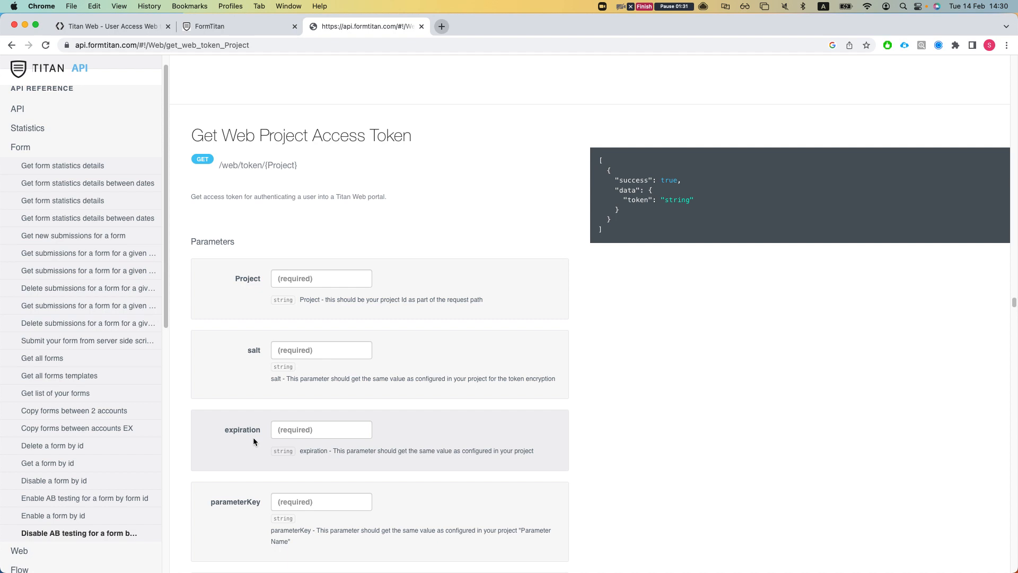
# - Back in the editor, reopen the Token configuration under Tools > User Access settings
pyautogui.click(117, 26)
pyautogui.click(820, 249)
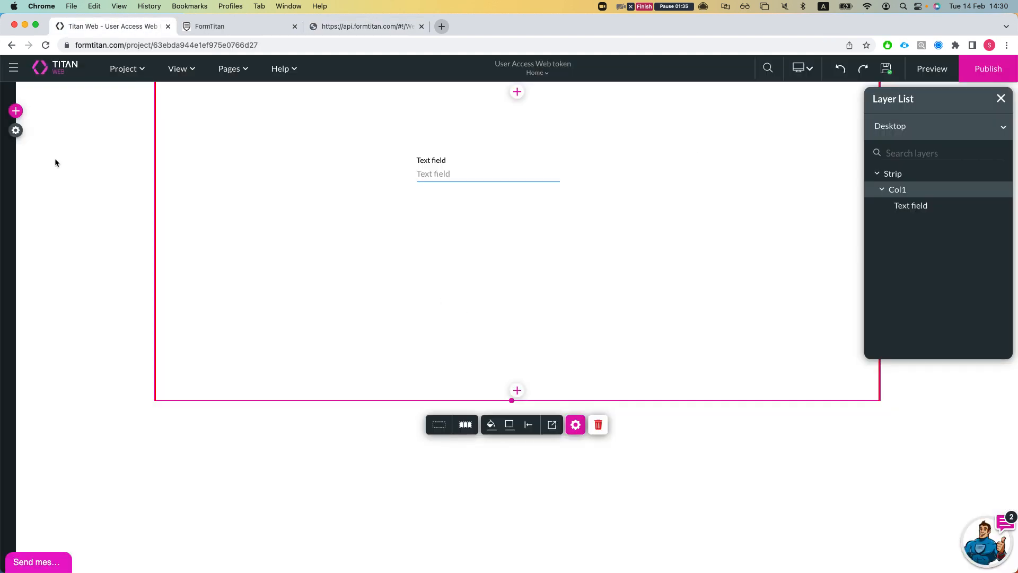
pyautogui.click(16, 131)
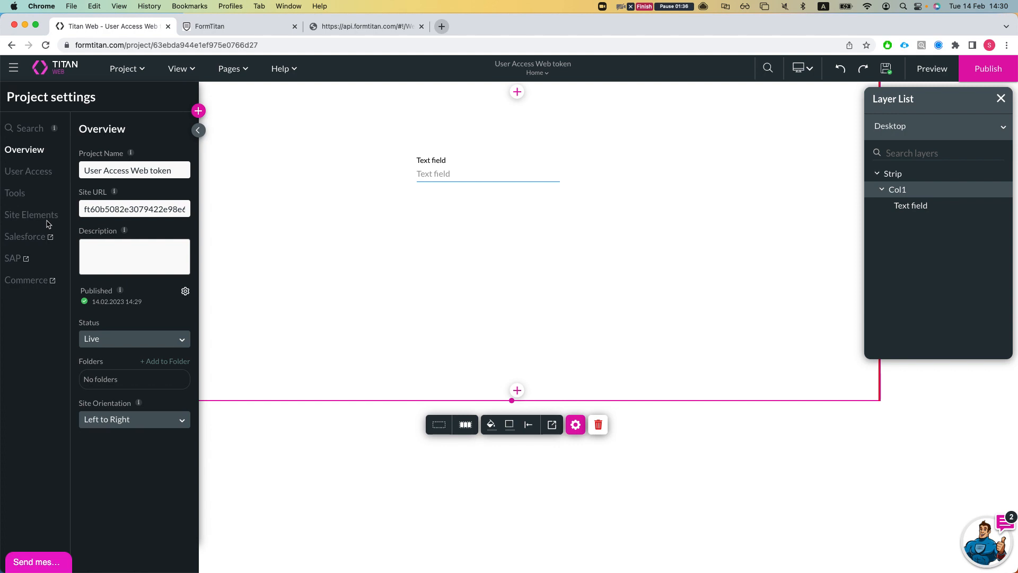
pyautogui.click(16, 194)
pyautogui.click(40, 178)
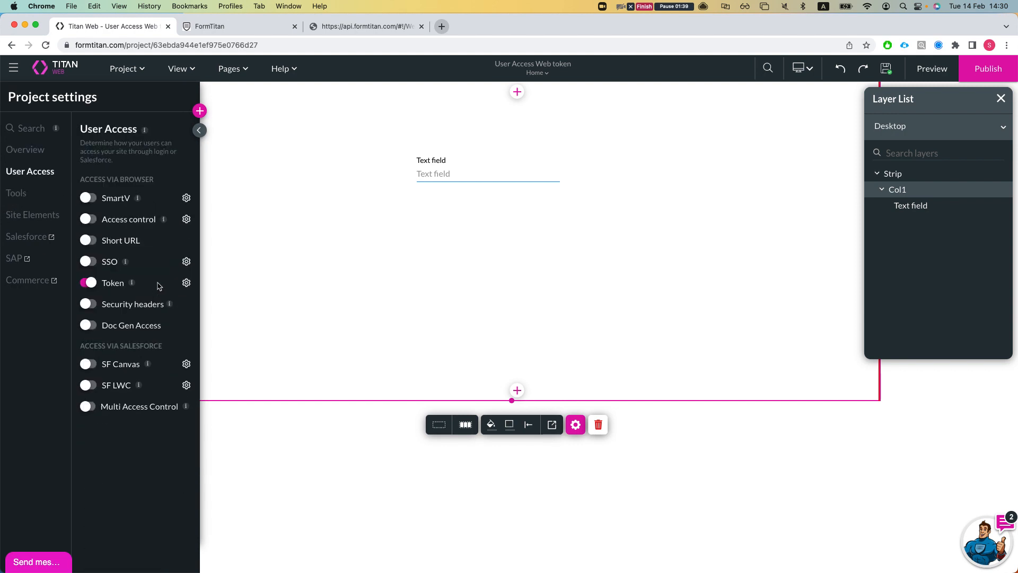
pyautogui.click(185, 282)
# - Change the token parameter name to thetoken and the time live to 1
pyautogui.doubleClick(437, 227)
pyautogui.press('BackSpace')
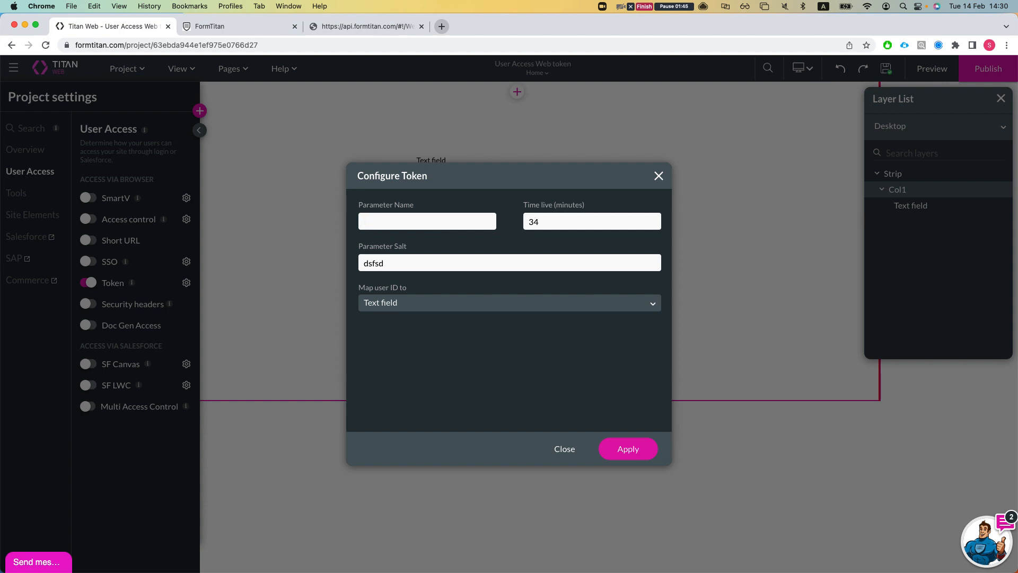
pyautogui.write('thetoken')
pyautogui.click(579, 221)
pyautogui.press('super+a')
pyautogui.press('BackSpace')
pyautogui.write('1')
# - Replace the salt with saltierthansalt, keeping the user ID mapped to Text field
pyautogui.doubleClick(447, 268)
pyautogui.press('BackSpace')
pyautogui.write('d')
pyautogui.press('BackSpace')
pyautogui.write('dsfdsfds')
pyautogui.press('BackSpace')
pyautogui.press('BackSpace')
pyautogui.press('BackSpace')
pyautogui.press('BackSpace')
pyautogui.press('BackSpace')
pyautogui.press('BackSpace')
pyautogui.press('BackSpace')
pyautogui.write('saltierthansalt')
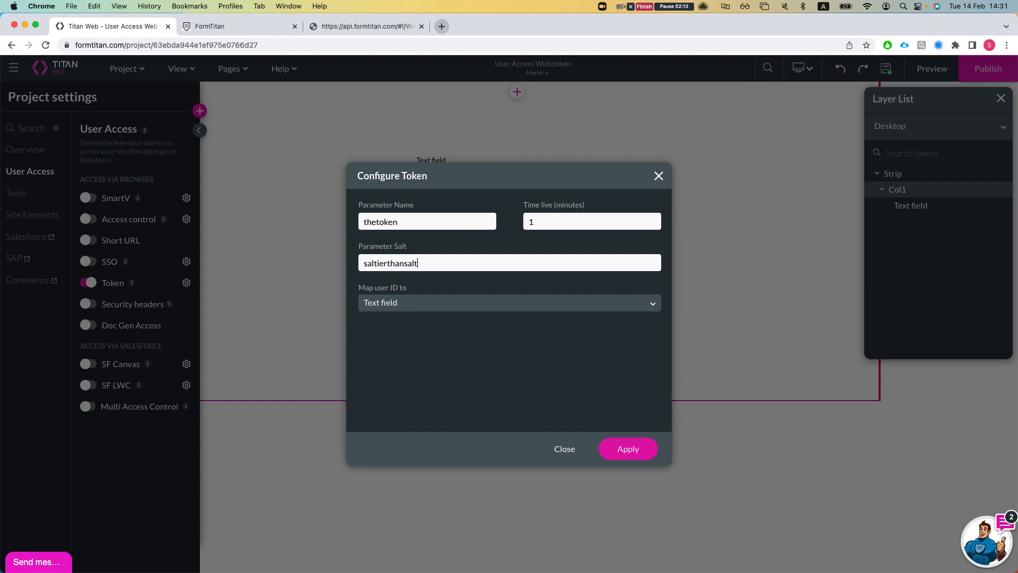
pyautogui.click(409, 301)
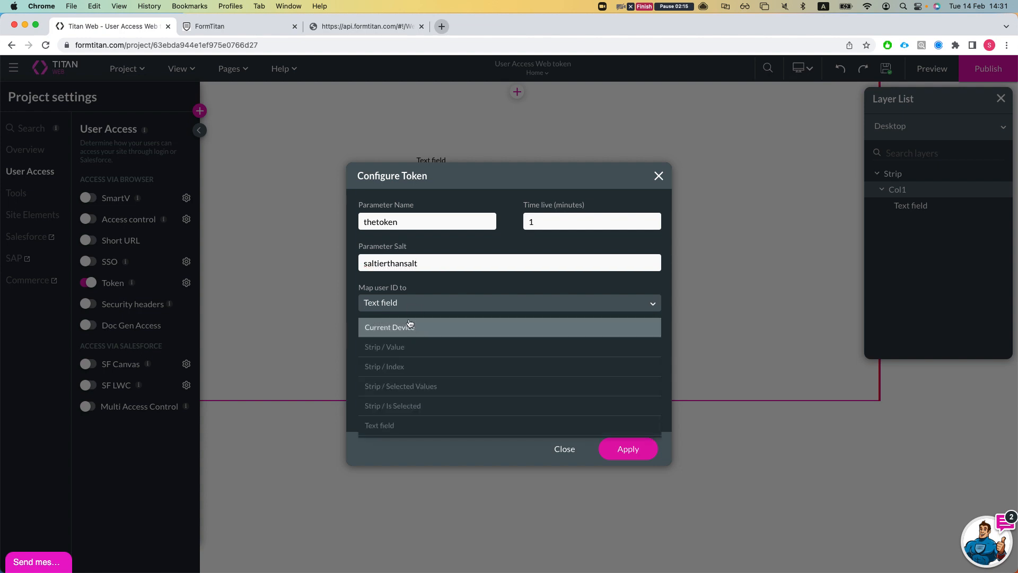
pyautogui.click(409, 302)
# - Scroll the API docs down to the userId parameter and highlight its description
pyautogui.click(366, 26)
pyautogui.scroll(-2, 313, 419)
pyautogui.scroll(-3, 313, 435)
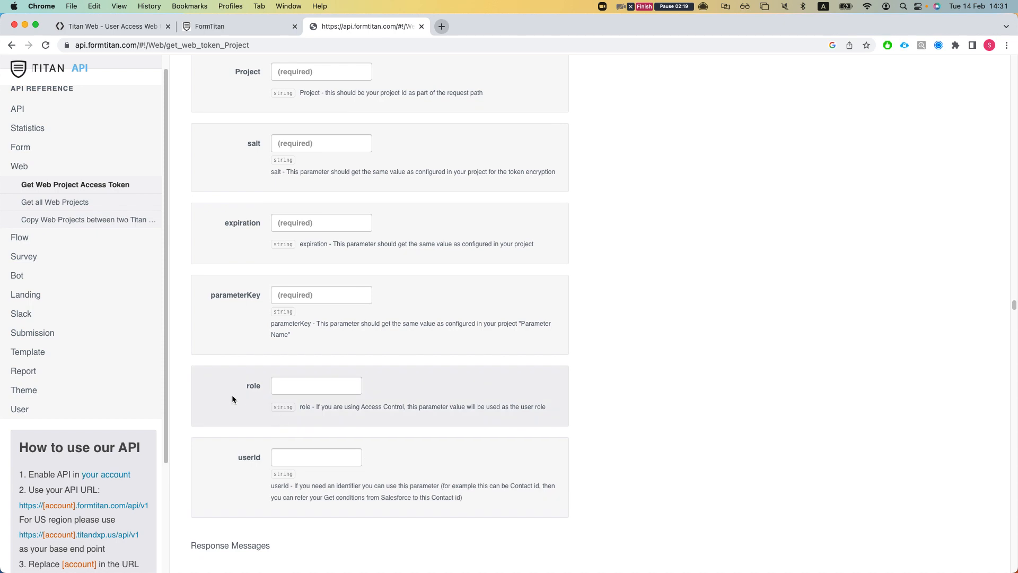
pyautogui.scroll(-1, 276, 441)
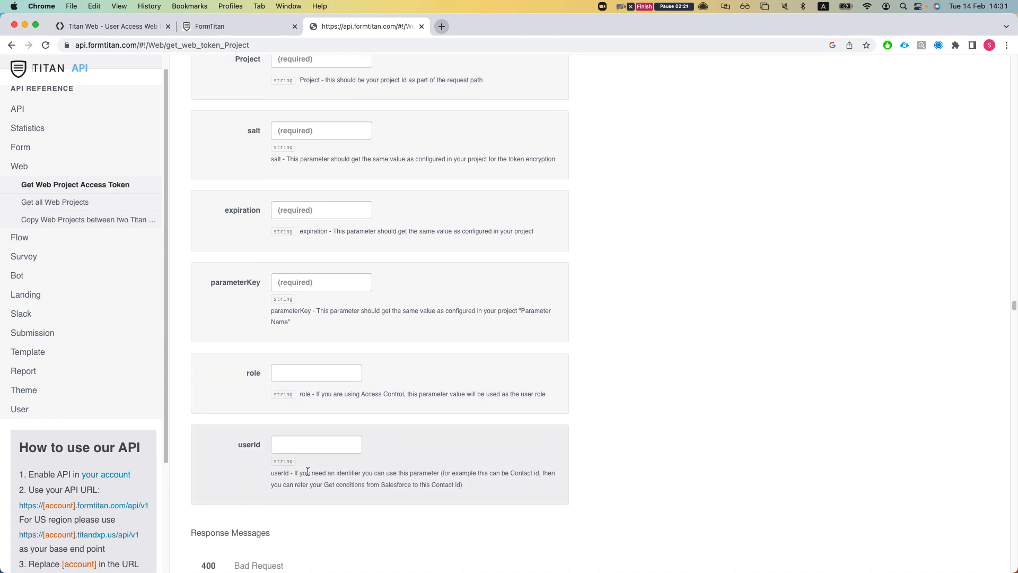
pyautogui.scroll(-1, 294, 484)
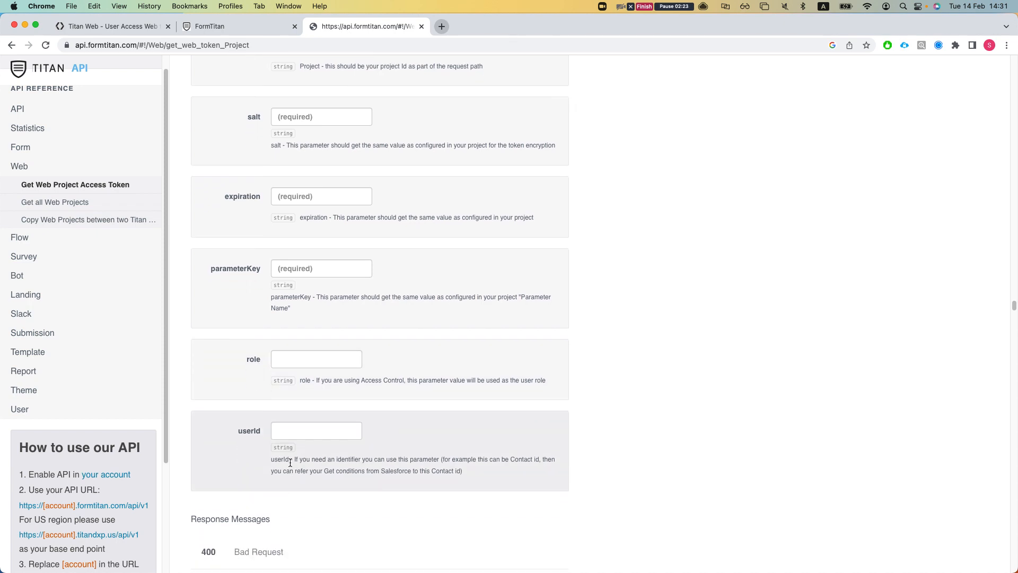
pyautogui.moveTo(295, 459); pyautogui.dragTo(444, 466)
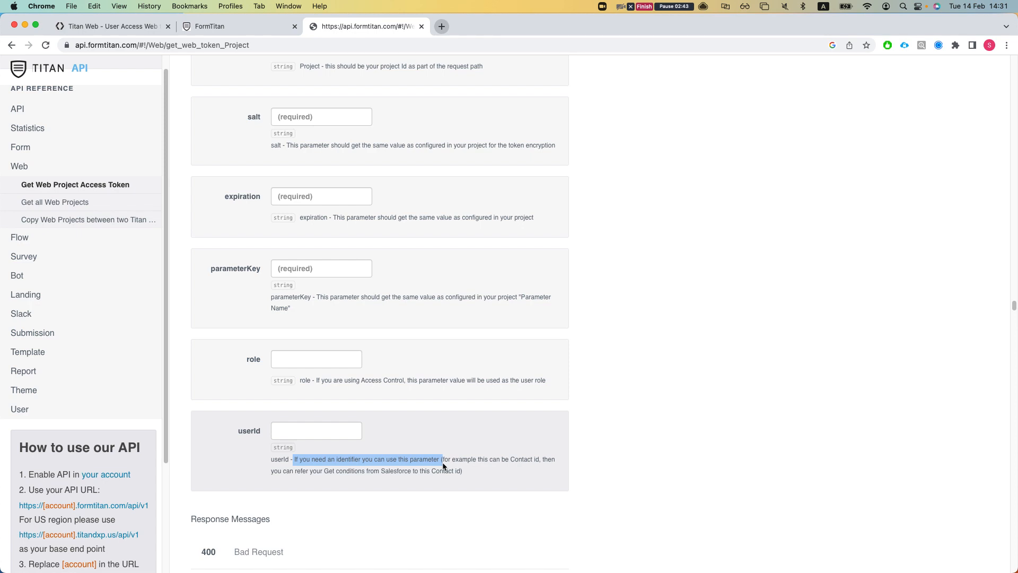
pyautogui.click(531, 249)
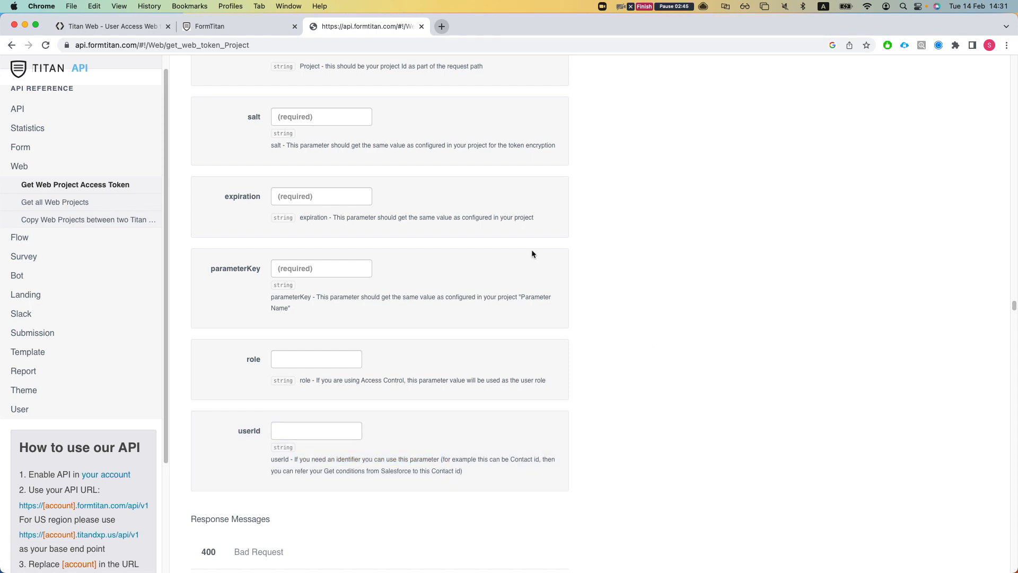
pyautogui.click(139, 27)
pyautogui.click(371, 298)
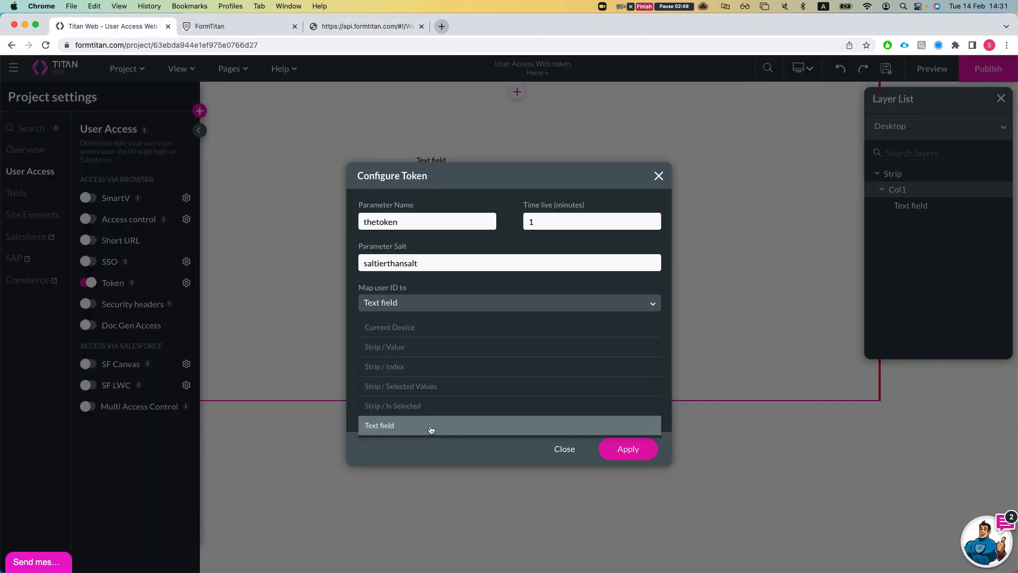
pyautogui.click(403, 430)
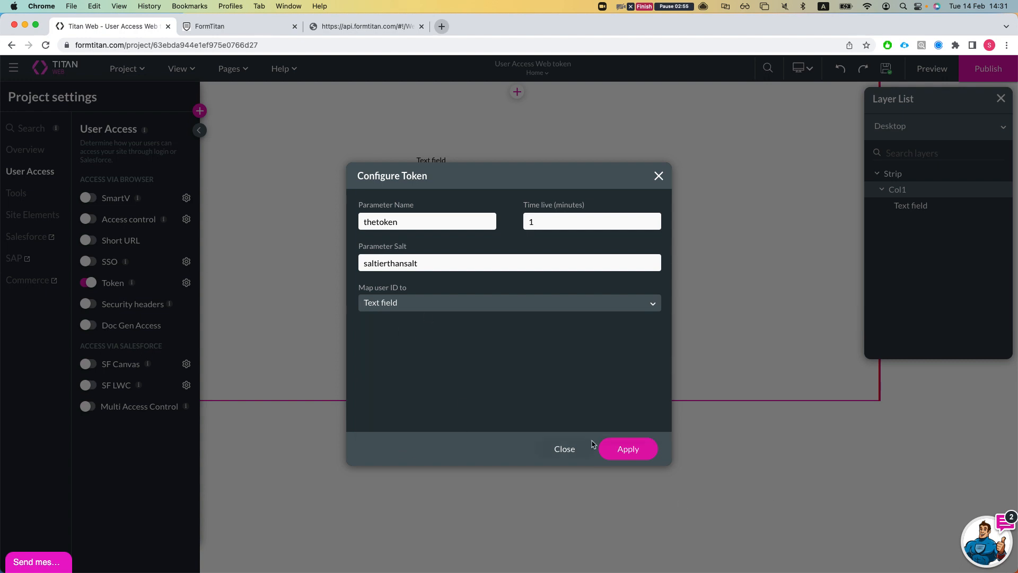
pyautogui.click(615, 449)
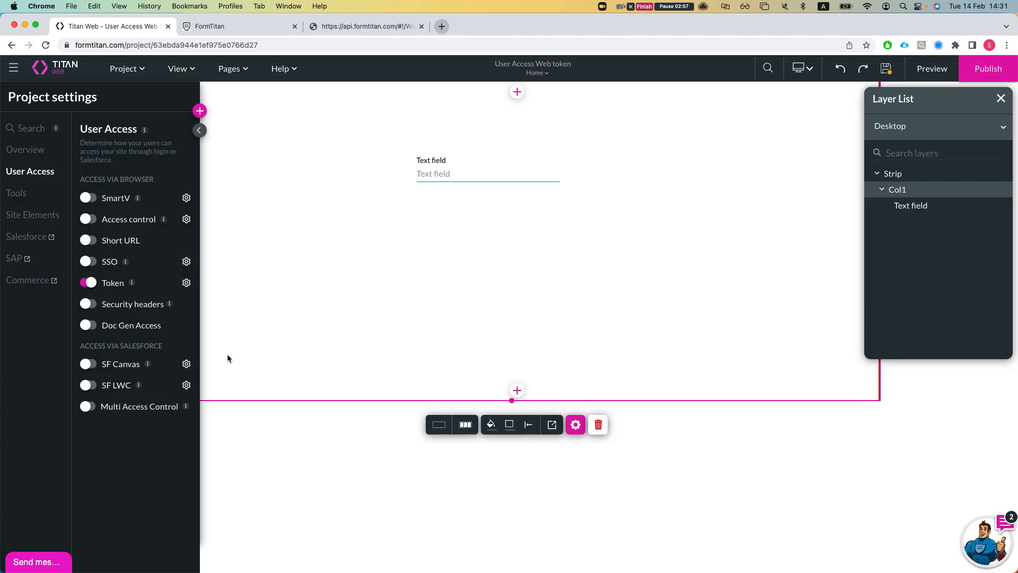
pyautogui.click(28, 242)
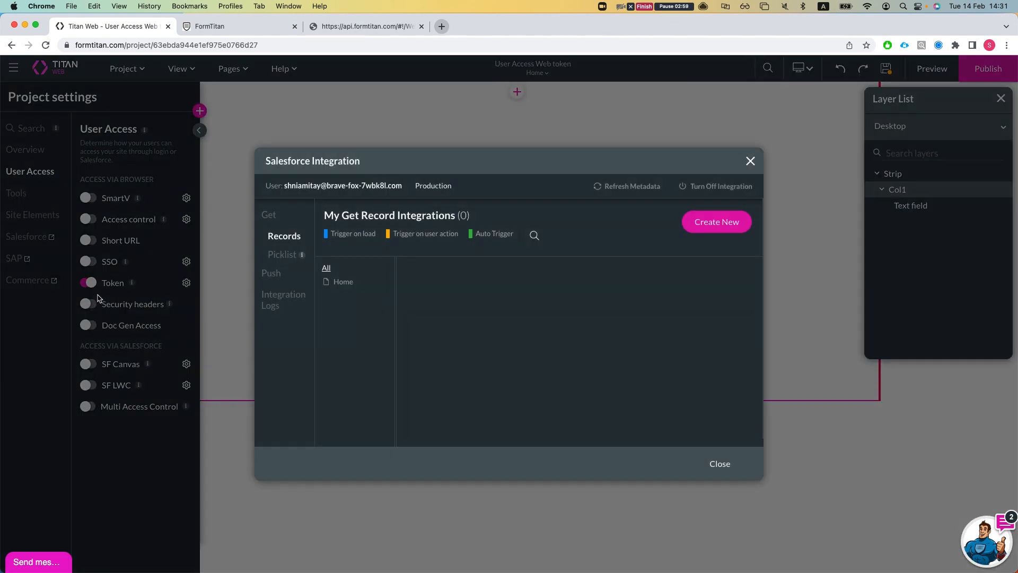
pyautogui.click(749, 162)
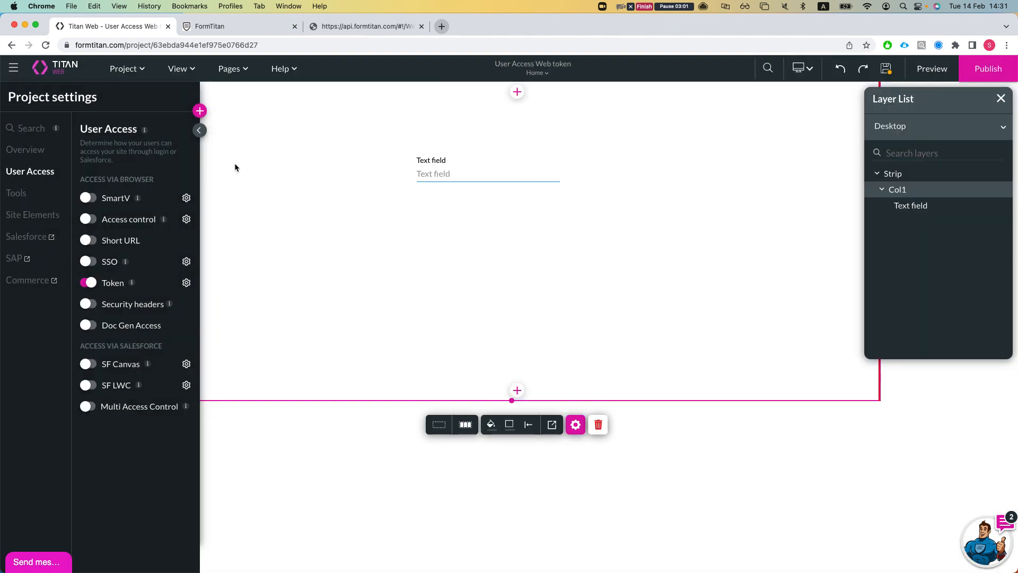
# - Add a new static variable in the project's Tools > Custom Variables settings
pyautogui.click(18, 194)
pyautogui.scroll(-3, 159, 441)
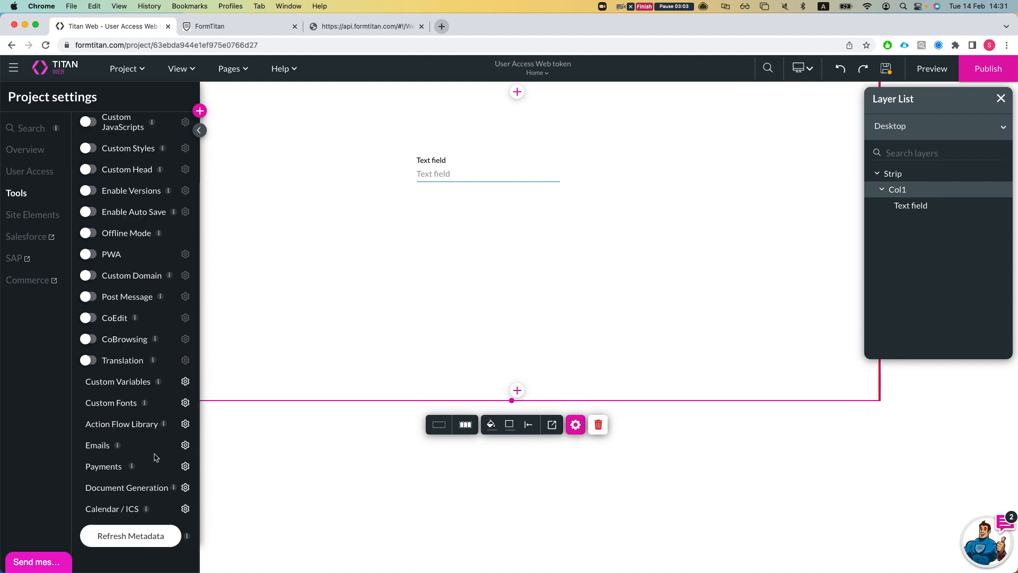
pyautogui.click(181, 386)
pyautogui.click(419, 493)
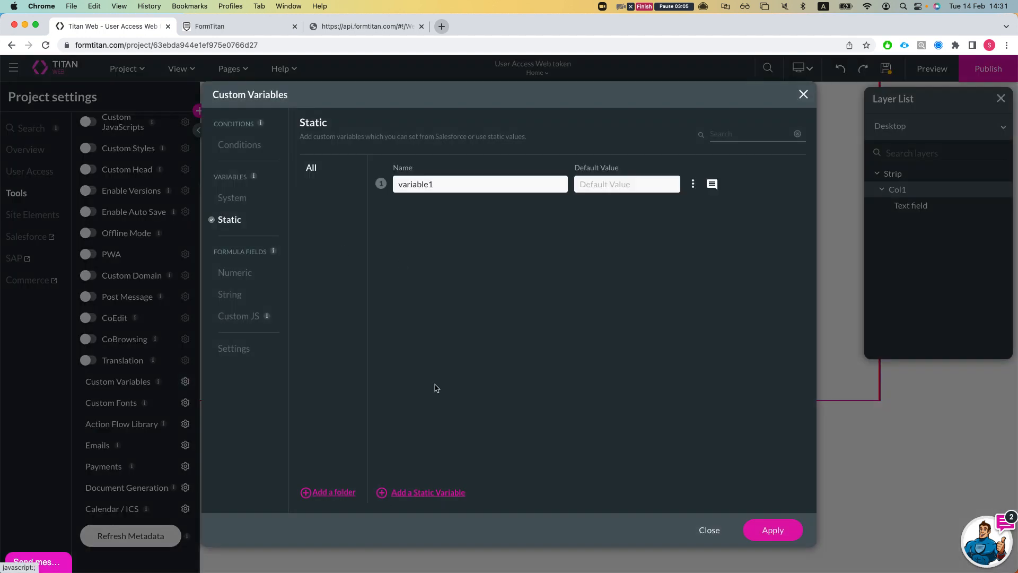
# - Rename the default variable1 to varfromtoken
pyautogui.doubleClick(425, 183)
pyautogui.write('cust')
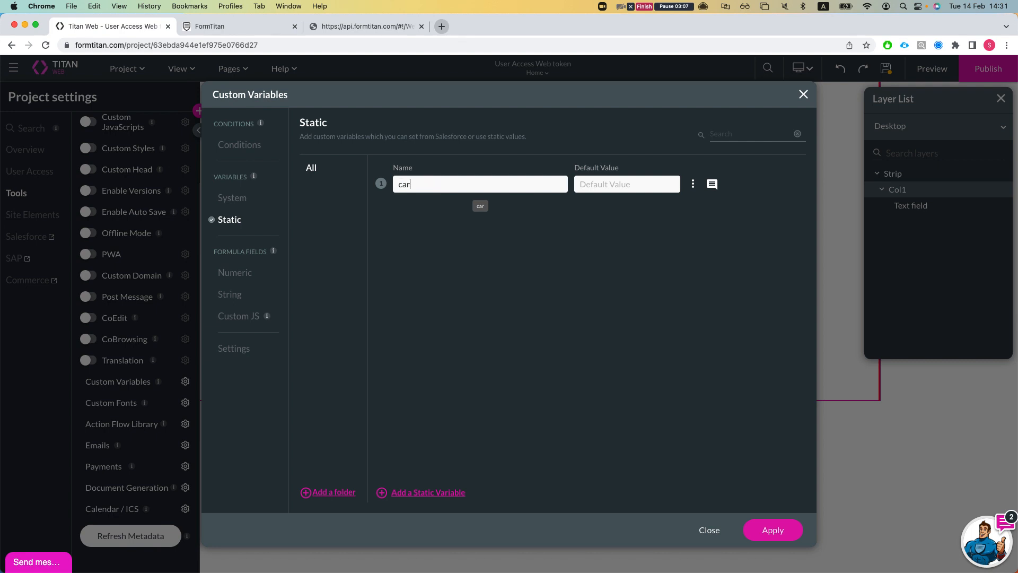
pyautogui.press('BackSpace')
pyautogui.press('BackSpace')
pyautogui.press('BackSpace')
pyautogui.press('BackSpace')
pyautogui.write('varfromtime')
pyautogui.press('BackSpace')
pyautogui.press('BackSpace')
pyautogui.press('BackSpace')
pyautogui.write('oken')
pyautogui.press('BackSpace')
pyautogui.write('n')
# - Apply the varfromtoken variable, select the page's text field, and preview the page
pyautogui.click(773, 530)
pyautogui.click(485, 172)
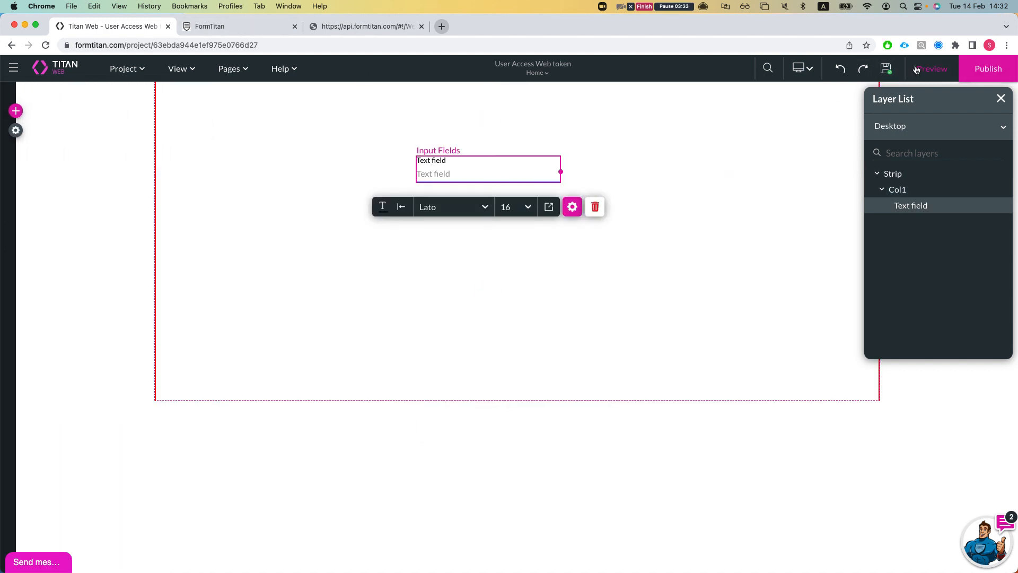
pyautogui.click(932, 69)
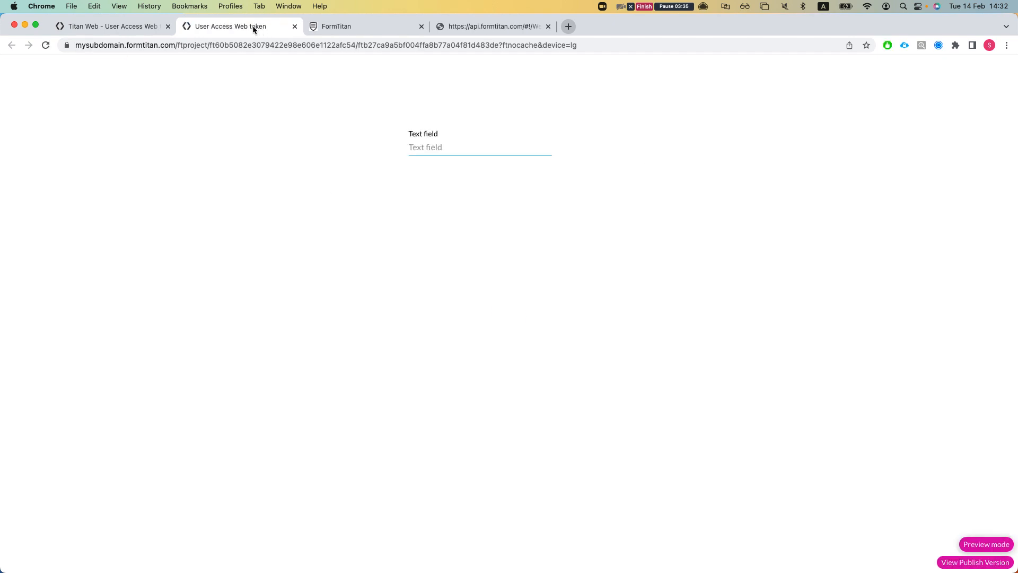
pyautogui.press('super+w')
# - Republish the project, check the live site's address, then reopen the project settings
pyautogui.click(988, 69)
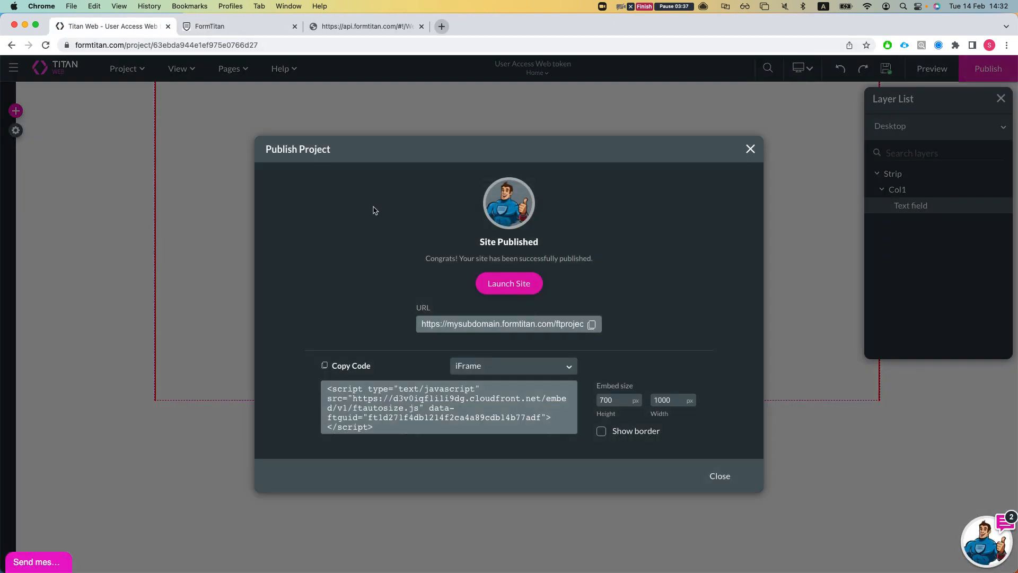
pyautogui.click(508, 284)
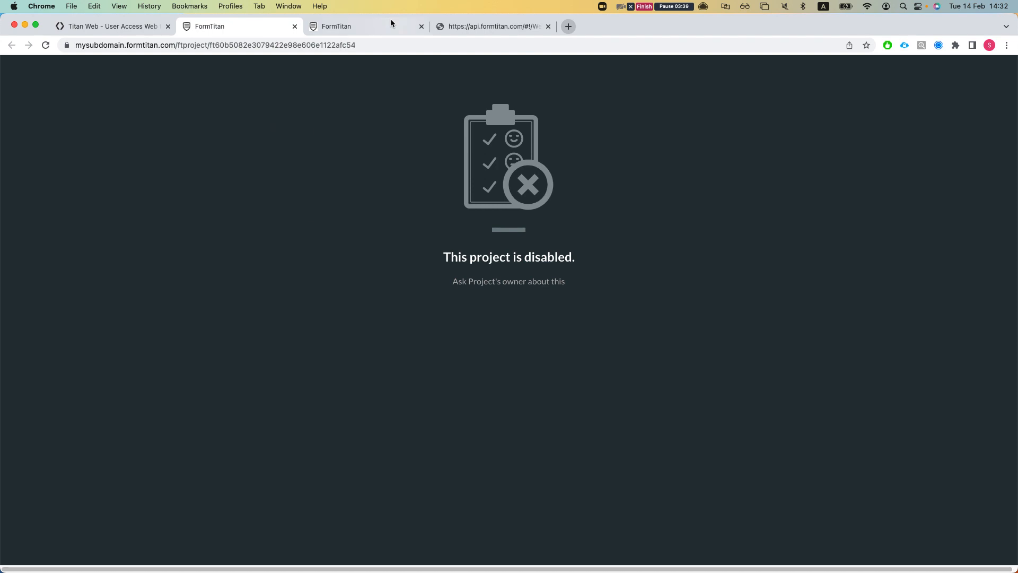
pyautogui.click(276, 45)
pyautogui.doubleClick(281, 45)
pyautogui.click(382, 45)
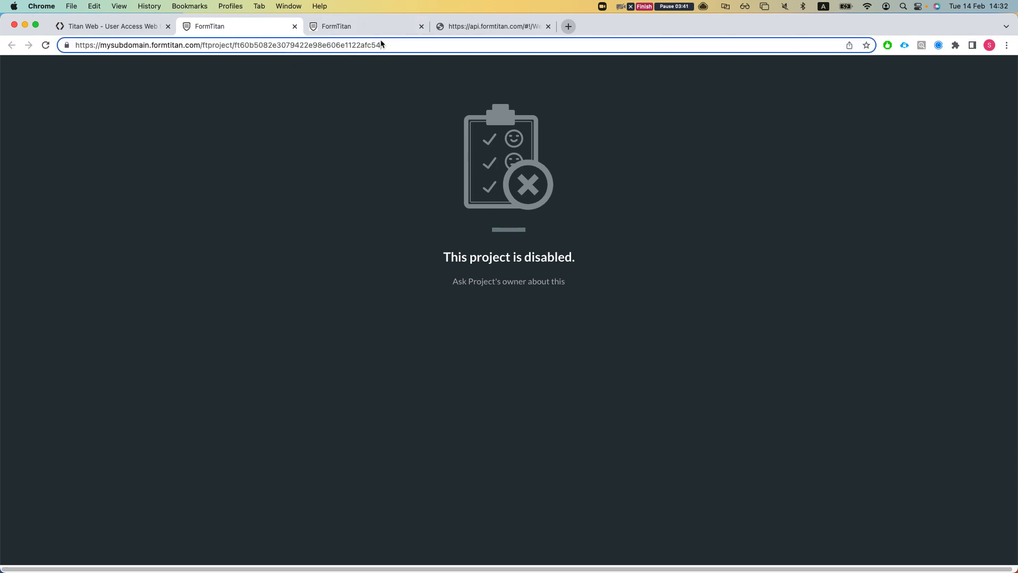
pyautogui.click(114, 26)
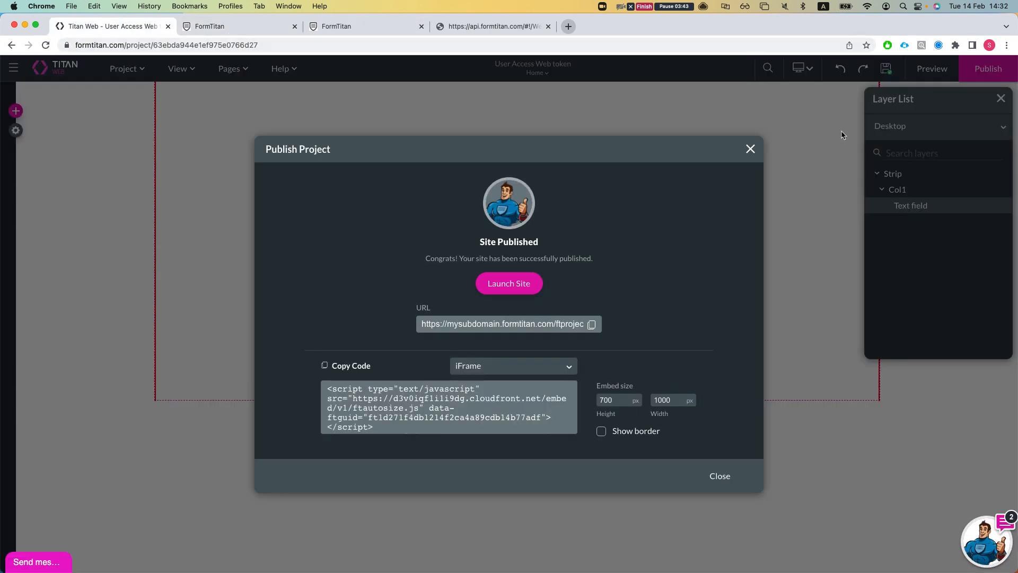
pyautogui.click(750, 149)
pyautogui.click(16, 130)
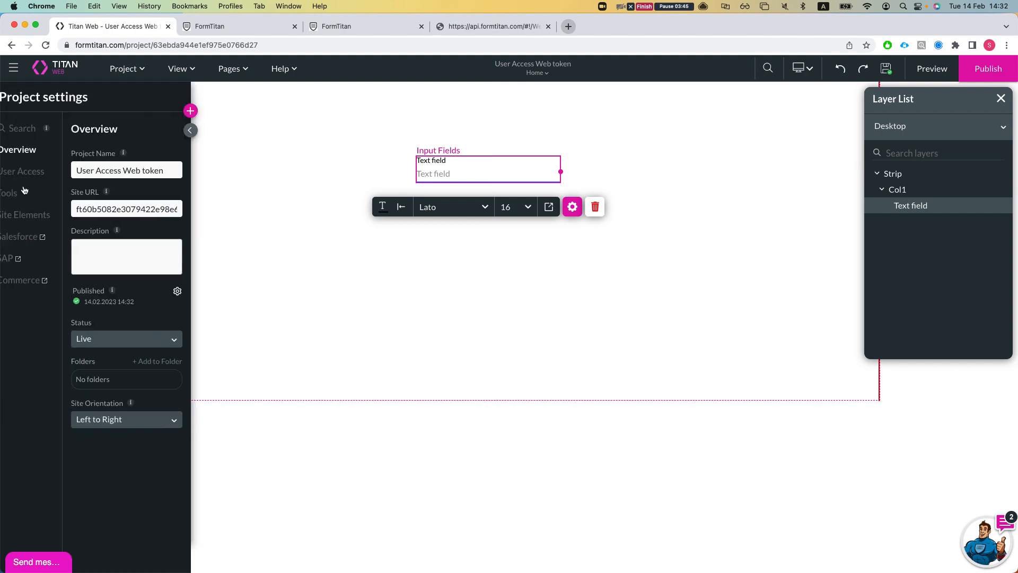
# - Select the token parameter name thetoken in the User Access token settings, then go to the published site
pyautogui.click(15, 196)
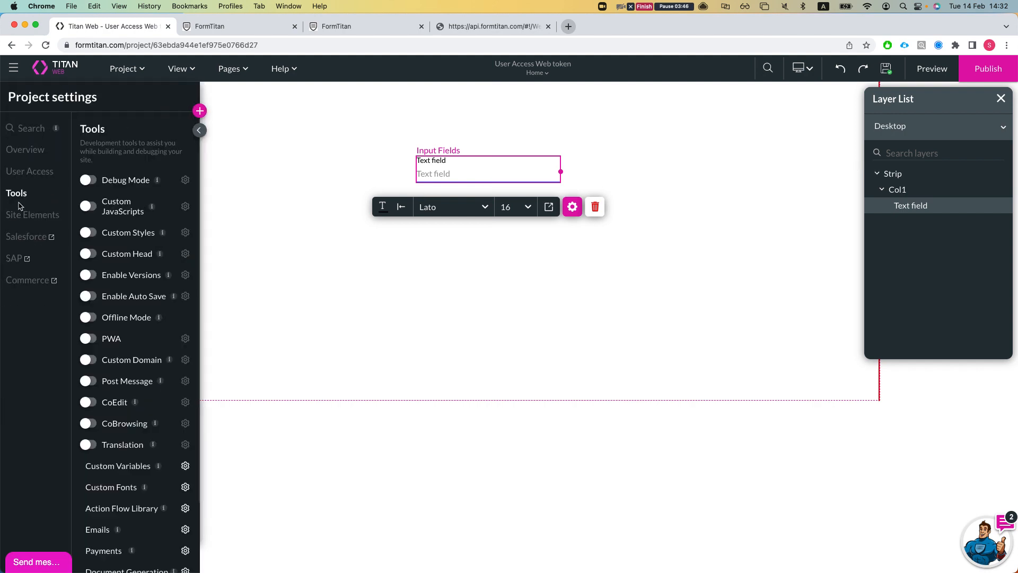
pyautogui.click(31, 171)
pyautogui.click(186, 283)
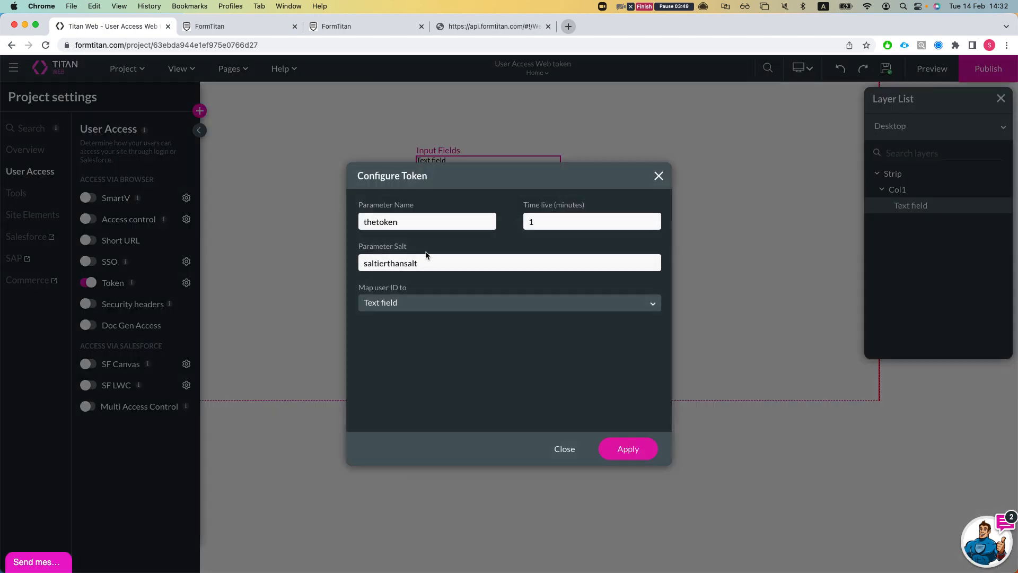
pyautogui.doubleClick(406, 223)
pyautogui.press('super+c')
pyautogui.click(344, 24)
pyautogui.hotkey('ctrl', 'Tab')
pyautogui.hotkey('ctrl', 'shift', 'Tab')
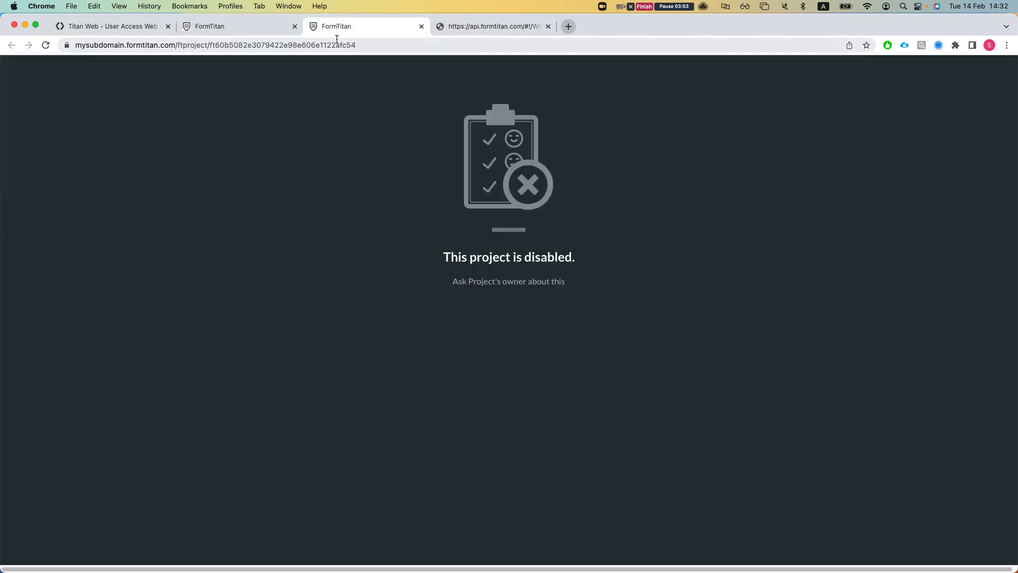
pyautogui.click(383, 45)
pyautogui.click(383, 45)
pyautogui.write('?')
pyautogui.press('super+v')
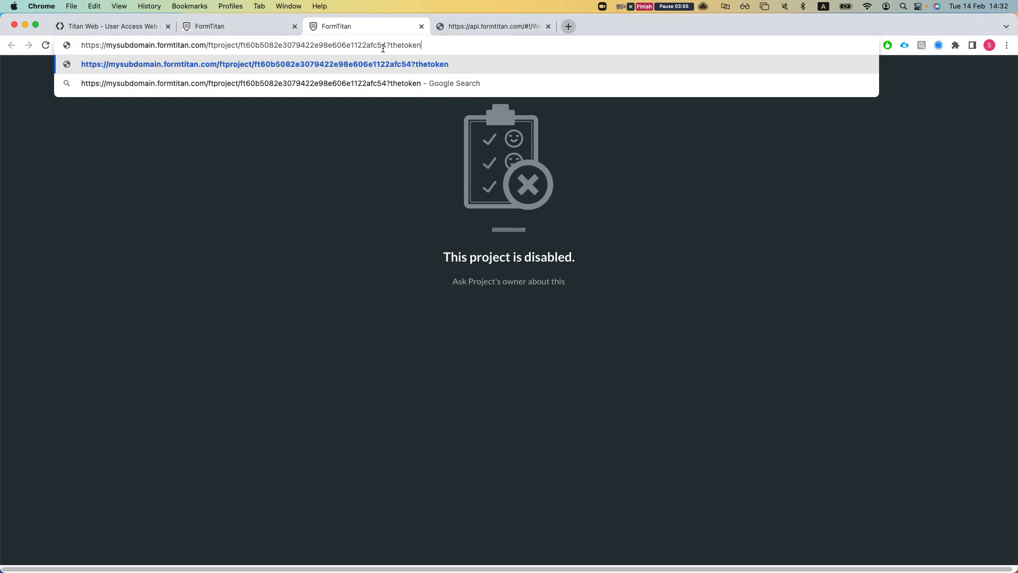
pyautogui.write('=asfsadasd')
pyautogui.press('Return')
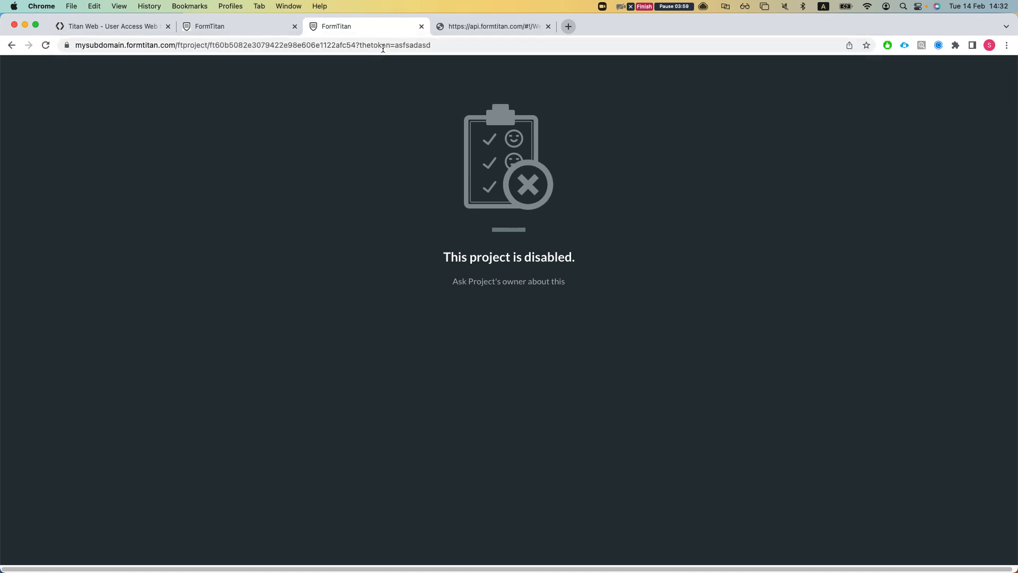
# - Return to the API docs at the Get Web Project Access Token endpoint
pyautogui.click(103, 26)
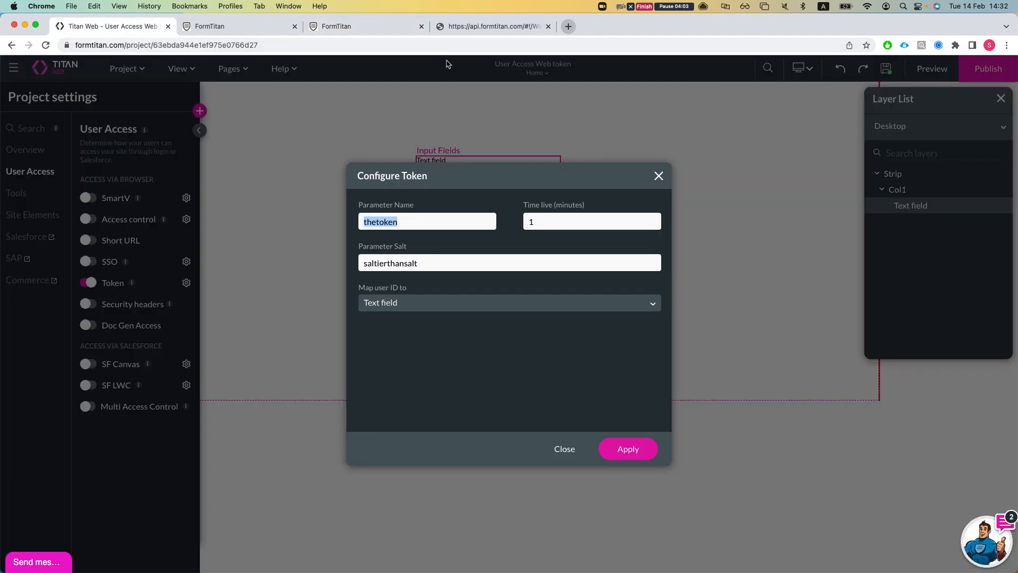
pyautogui.click(463, 31)
pyautogui.scroll(5, 326, 177)
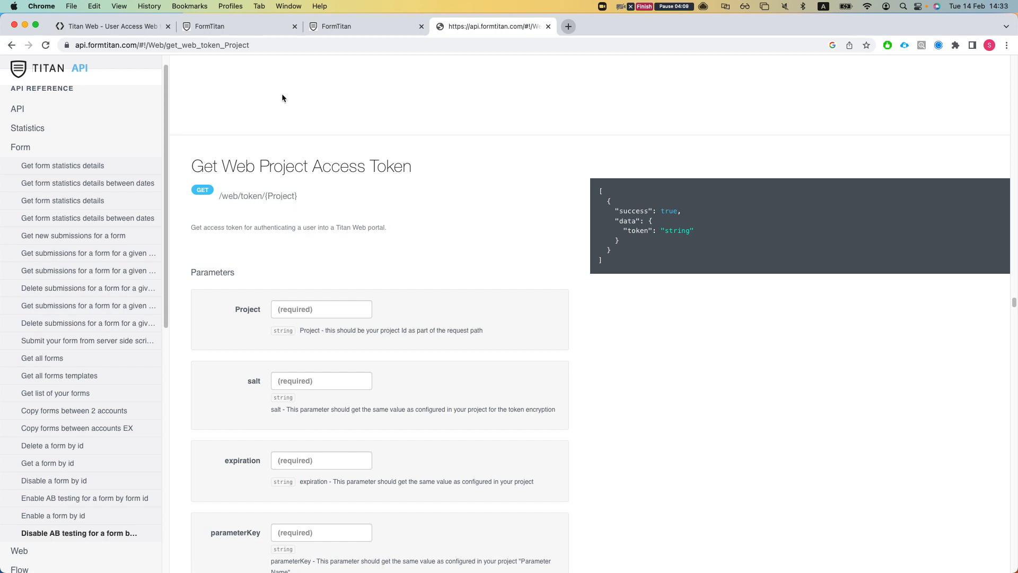
# - Duplicate the editor tab and go to the Titan dashboard from the duplicate
pyautogui.click(125, 27)
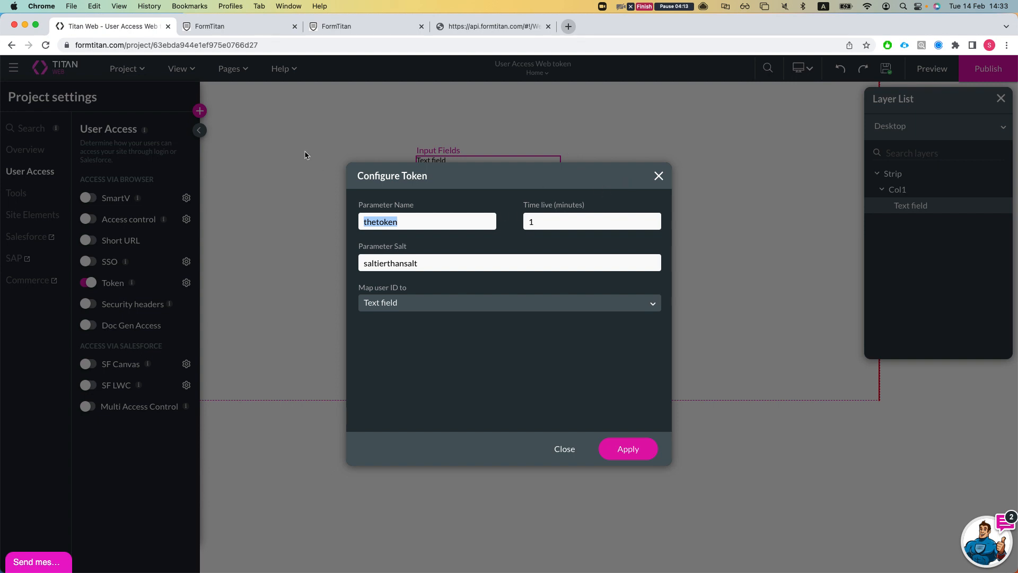
pyautogui.click(545, 192)
pyautogui.rightClick(102, 27)
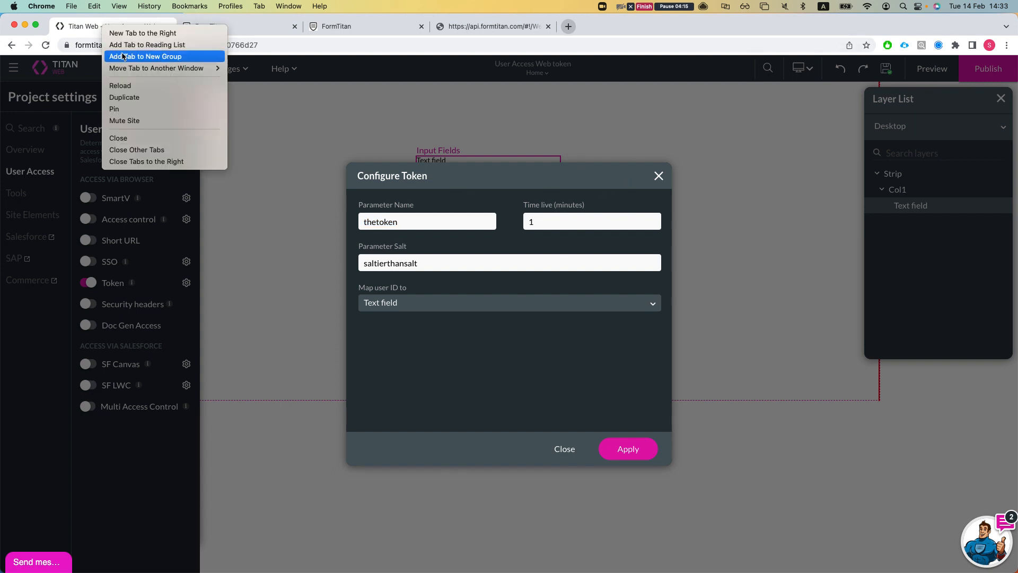
pyautogui.click(155, 101)
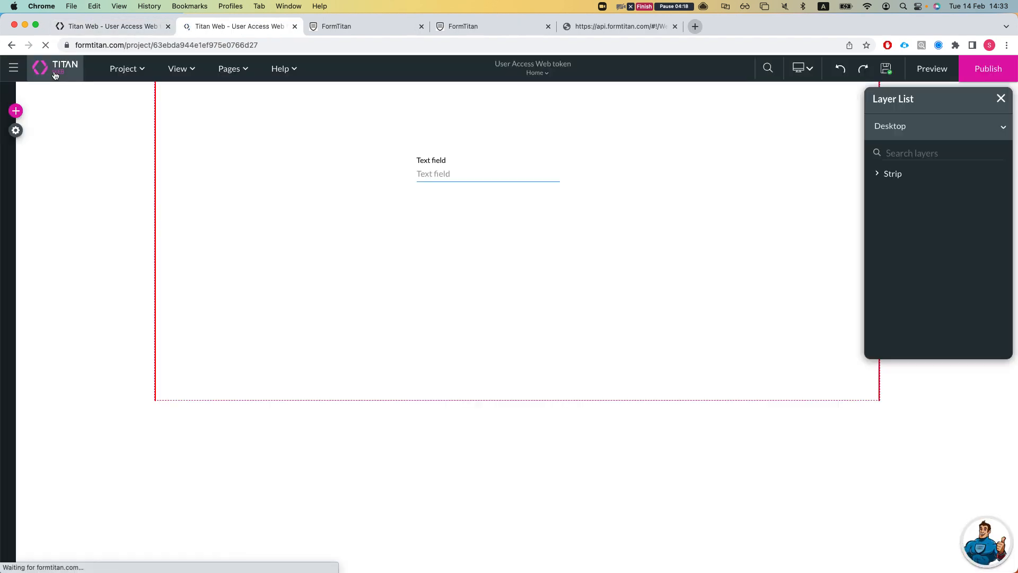
pyautogui.click(53, 70)
# - Go to My Account > Settings > API and switch on Allow API Access
pyautogui.click(180, 74)
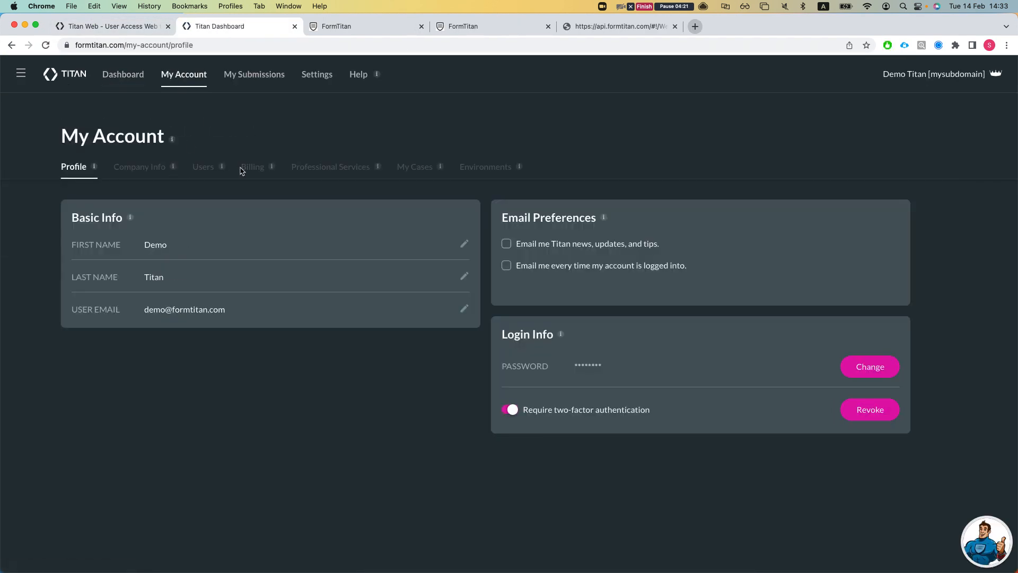
pyautogui.click(297, 93)
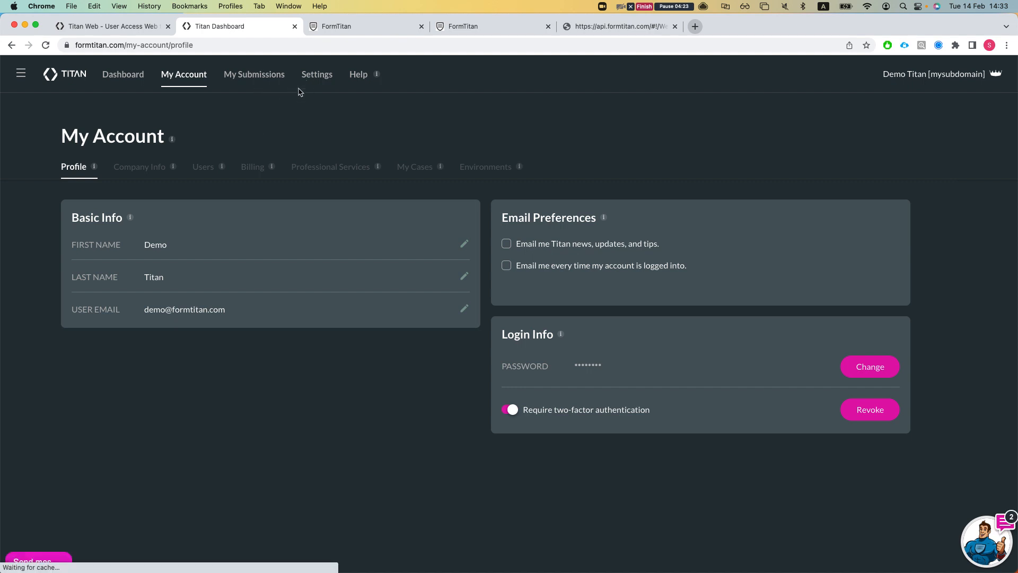
pyautogui.click(350, 167)
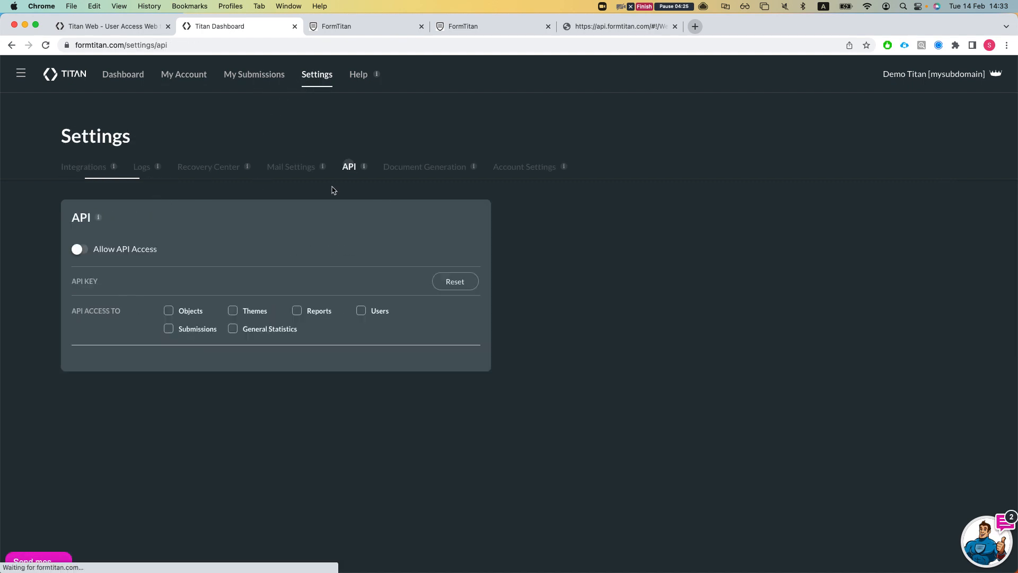
pyautogui.moveTo(103, 249); pyautogui.dragTo(164, 252)
pyautogui.click(116, 316)
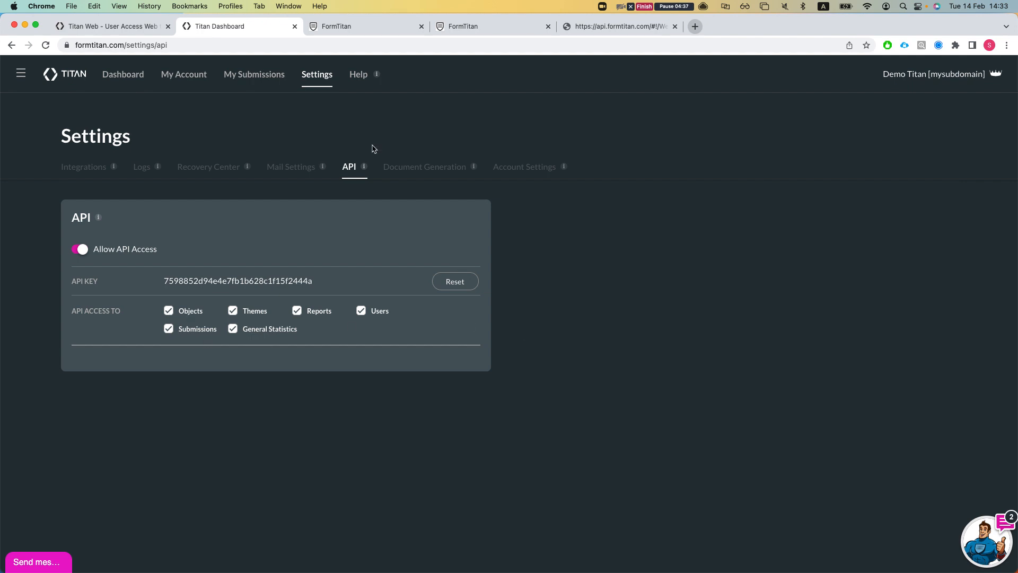
# - Select the generated API key in the API settings
pyautogui.click(345, 35)
pyautogui.click(259, 30)
pyautogui.moveTo(319, 281); pyautogui.dragTo(125, 281)
pyautogui.click(127, 282)
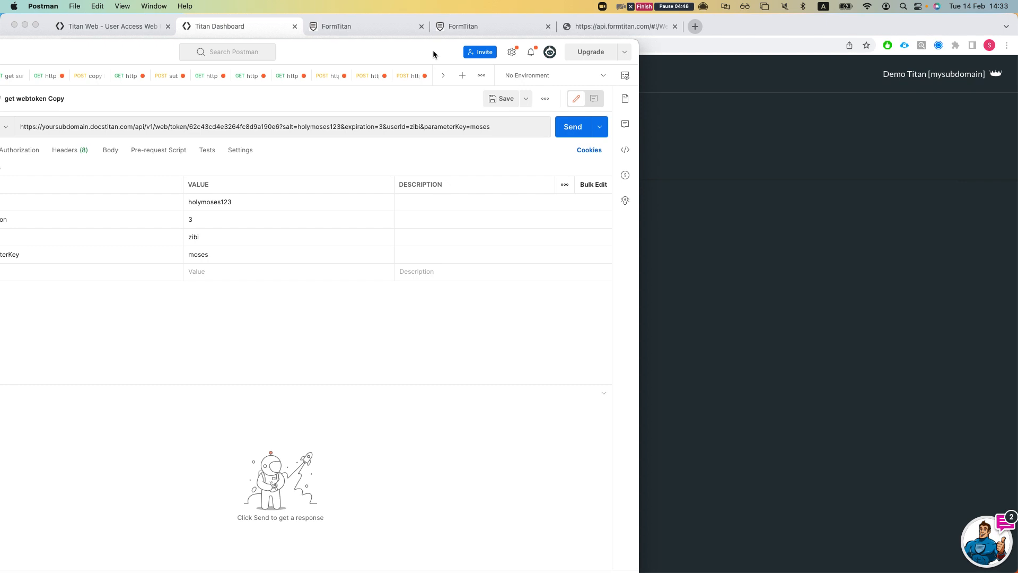
# - Clear Postman's webtoken request URL, then bring back the Titan Web project's token configuration
pyautogui.doubleClick(432, 49)
pyautogui.moveTo(286, 101); pyautogui.dragTo(454, 103)
pyautogui.click(454, 102)
pyautogui.tripleClick(455, 102)
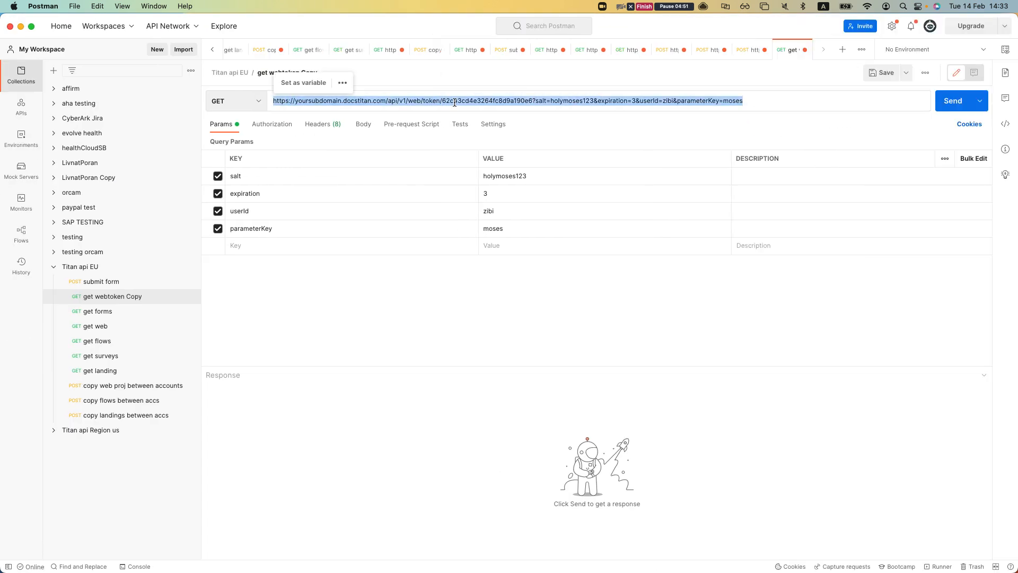
pyautogui.press('BackSpace')
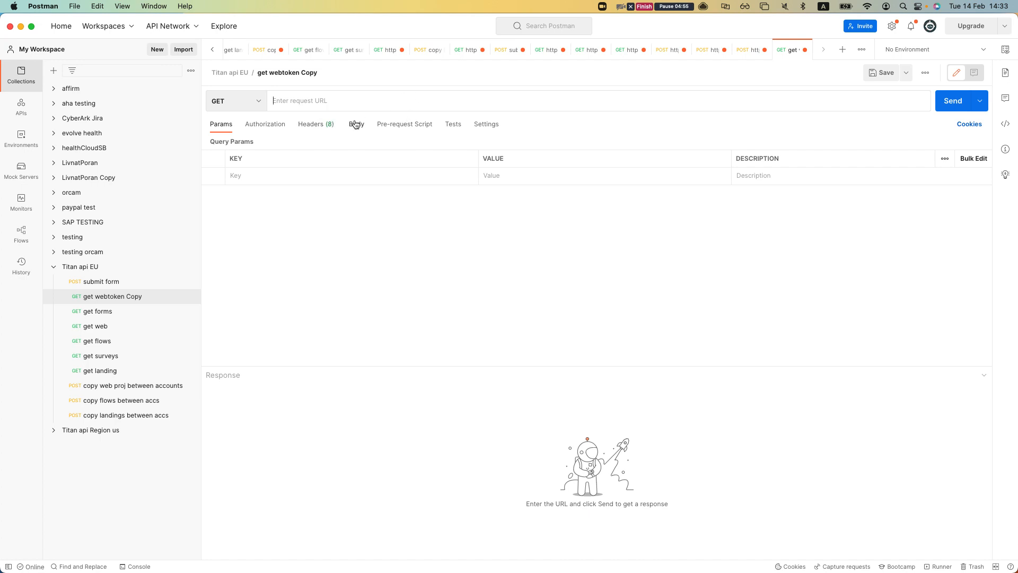
pyautogui.doubleClick(420, 28)
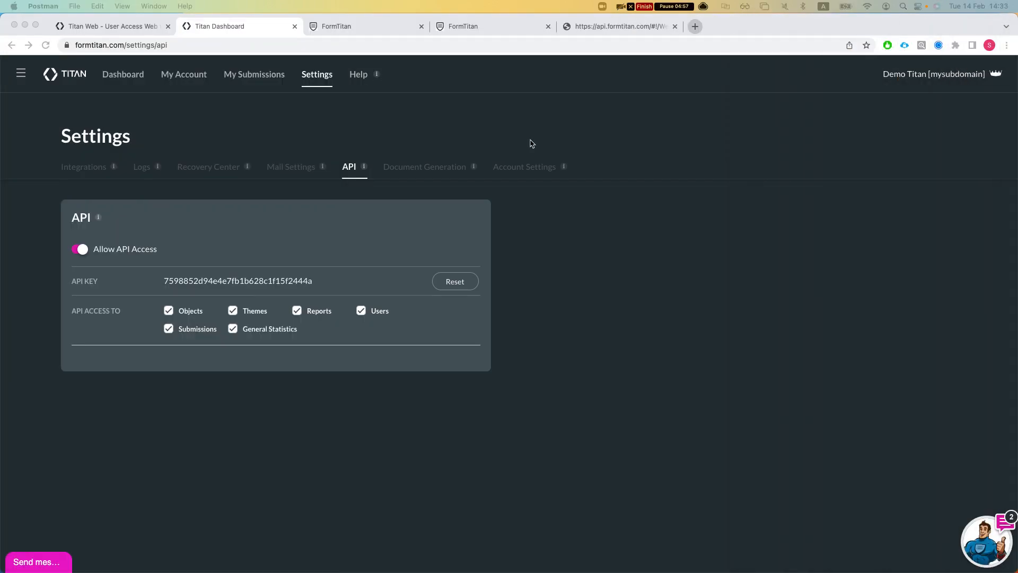
pyautogui.click(98, 28)
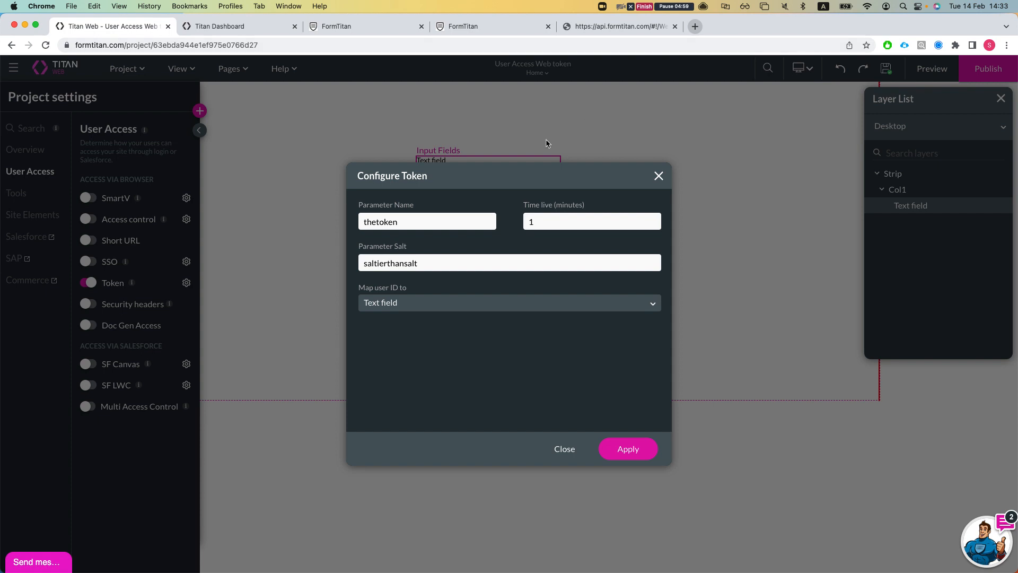
# - Close Configure Token, publish the site and copy the published site URL
pyautogui.click(658, 175)
pyautogui.click(988, 68)
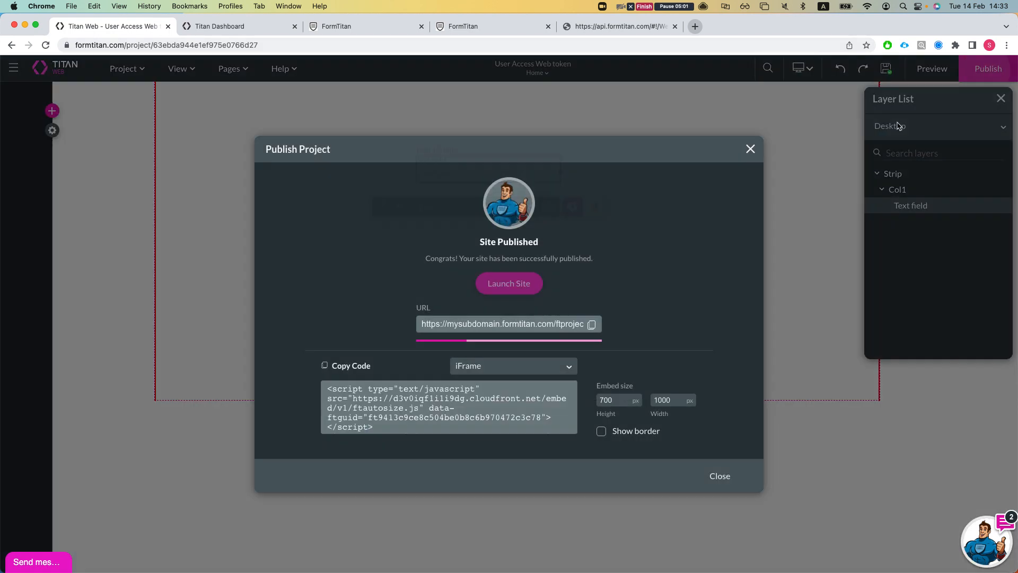
pyautogui.tripleClick(492, 324)
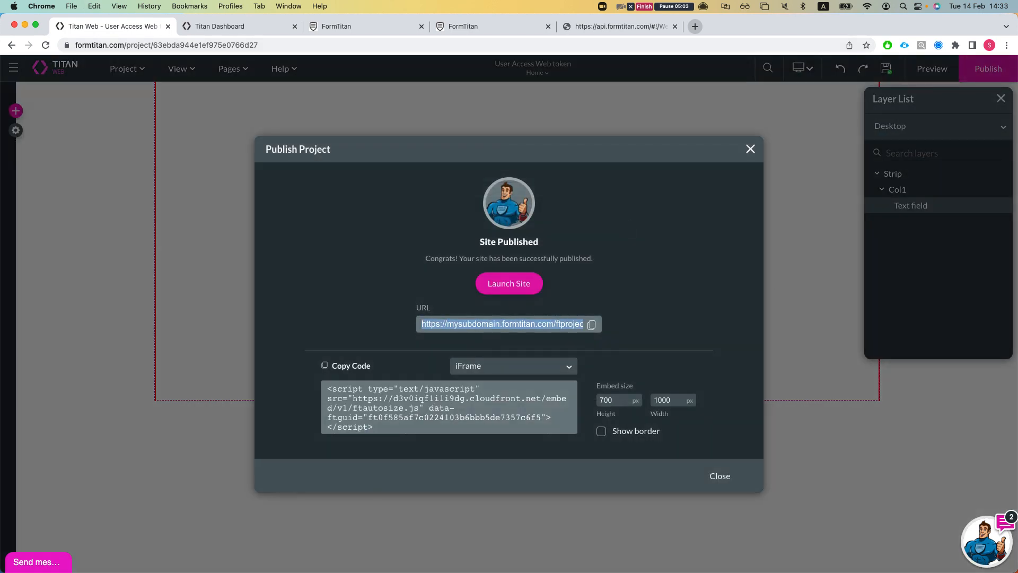
pyautogui.press('super+c')
# - Paste the site URL into Postman's request, remove ftproject, and send it
pyautogui.press('super+Tab')
pyautogui.click(341, 101)
pyautogui.press('super+v')
pyautogui.doubleClick(398, 101)
pyautogui.press('BackSpace')
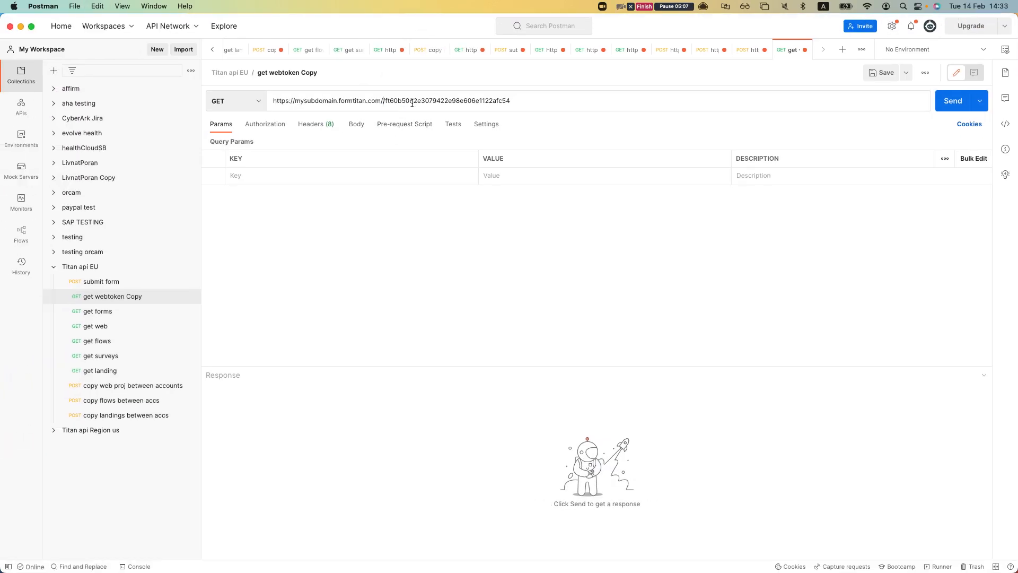
pyautogui.press('super+Return')
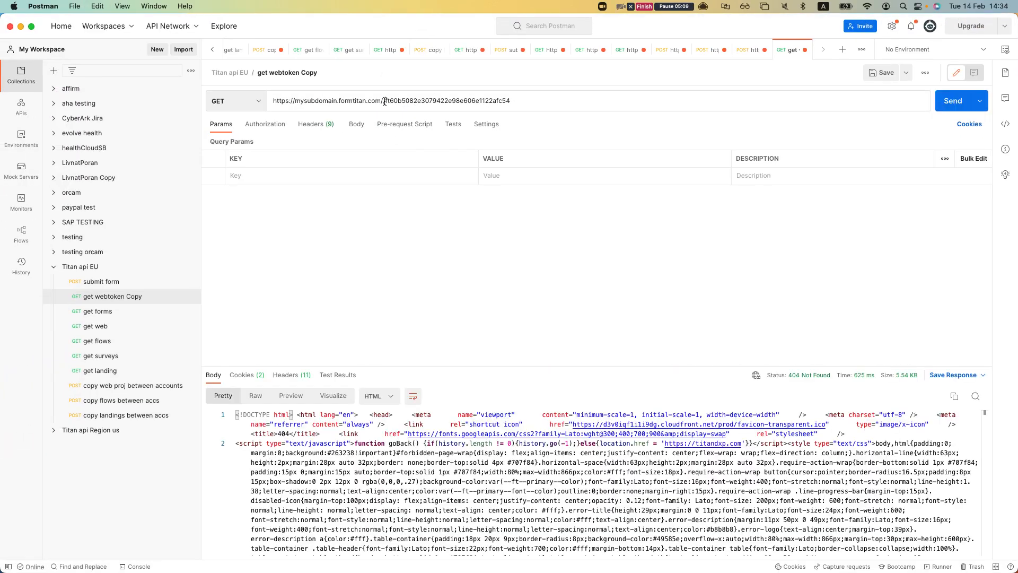
# - Select the project ID in the URL, then bring the browser's publish result forward
pyautogui.doubleClick(385, 101)
pyautogui.click(383, 101)
pyautogui.doubleClick(384, 101)
pyautogui.click(355, 157)
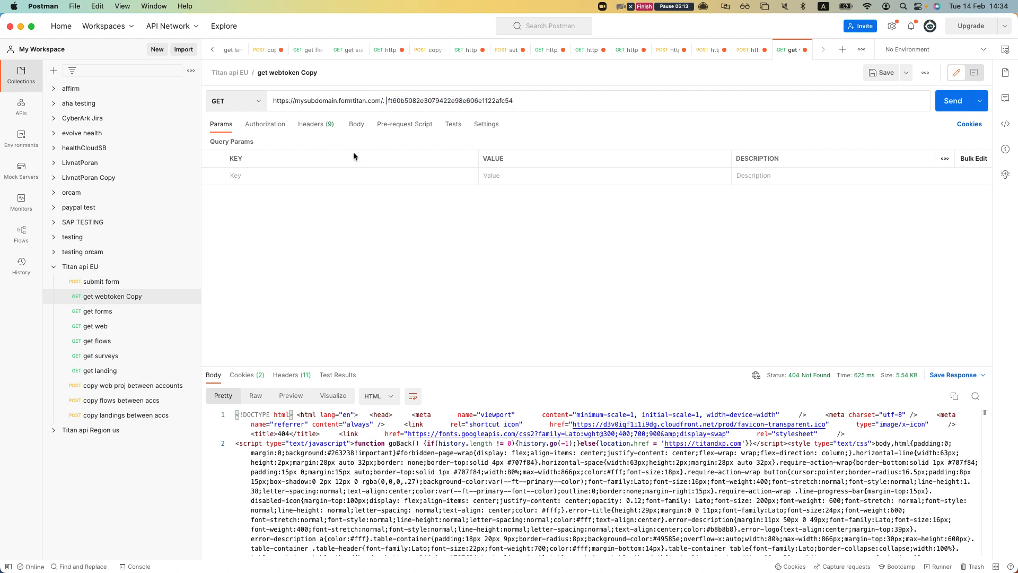
pyautogui.hotkey('ctrl', 'Up')
pyautogui.click(347, 206)
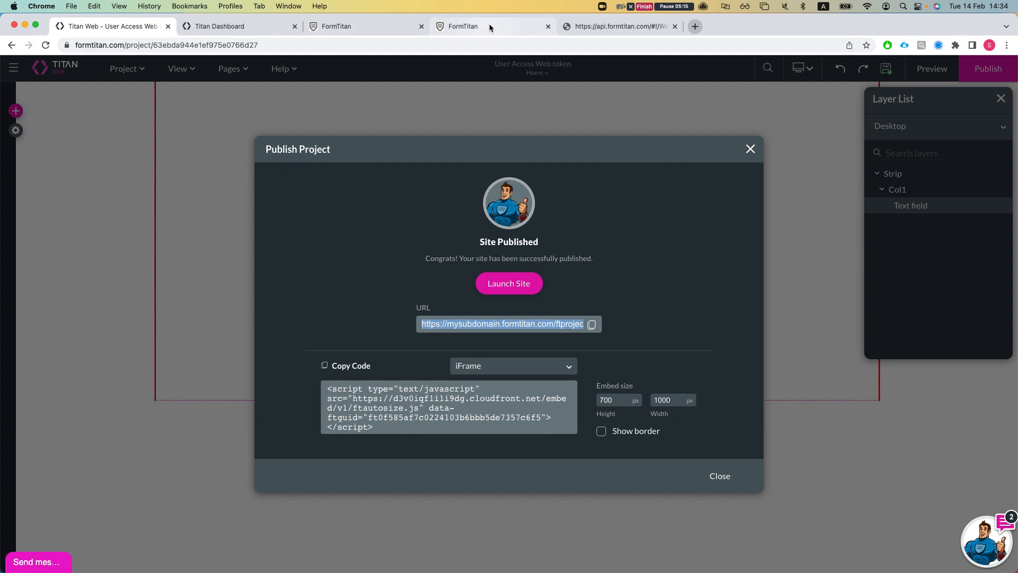
# - Copy the /web/token/ endpoint path from the web token API documentation
pyautogui.click(660, 26)
pyautogui.moveTo(219, 196); pyautogui.dragTo(276, 197)
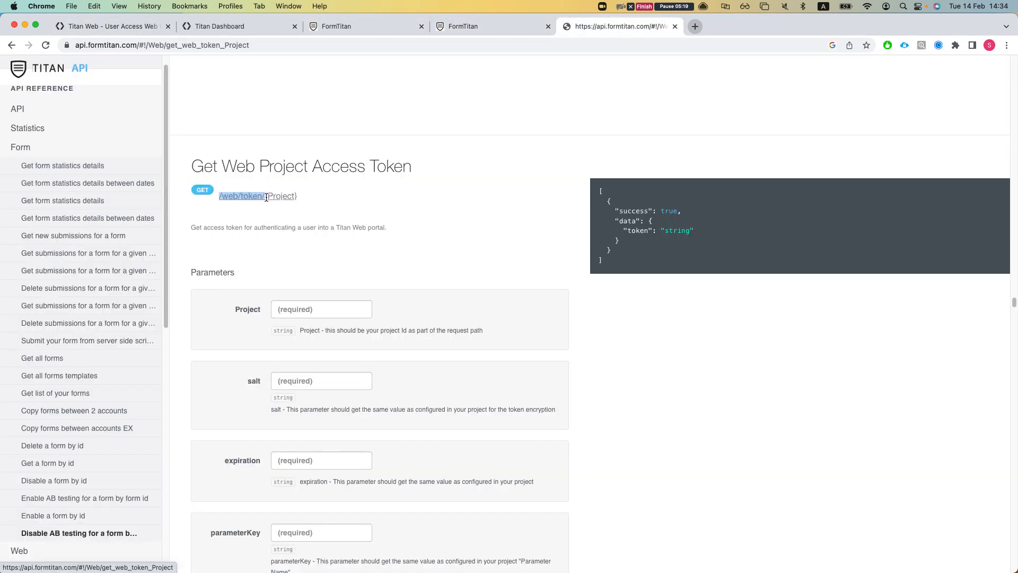
pyautogui.hotkey('ctrl', 'Up')
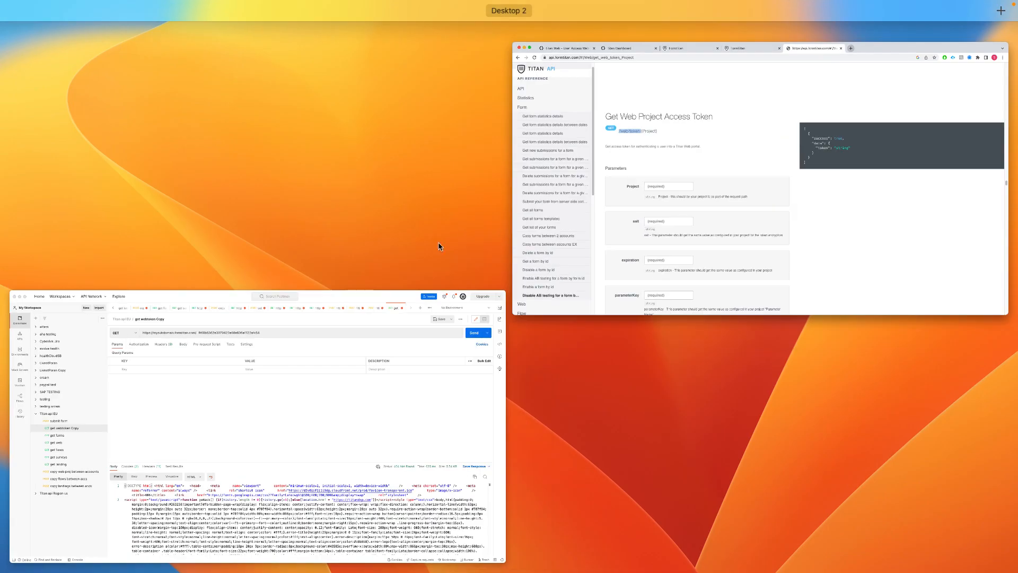
pyautogui.click(395, 346)
# - Paste /web/token/ before the project ID in Postman's URL and delete the stray GET prefix
pyautogui.moveTo(386, 101); pyautogui.dragTo(513, 101)
pyautogui.press('BackSpace')
pyautogui.press('super+z')
pyautogui.press('Left')
pyautogui.press('super+v')
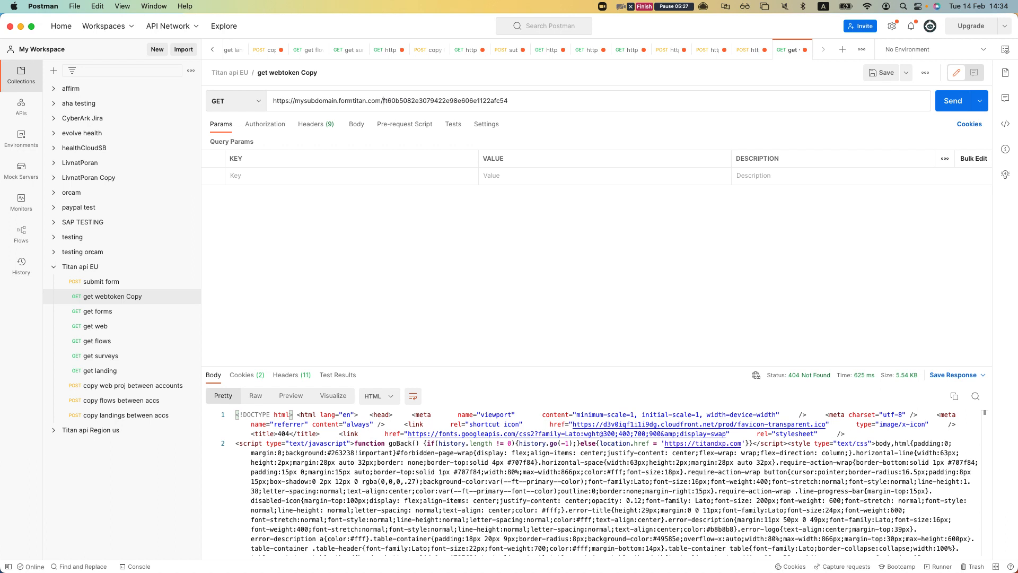
pyautogui.click(403, 101)
pyautogui.press('BackSpace')
pyautogui.press('BackSpace')
pyautogui.press('BackSpace')
pyautogui.press('BackSpace')
pyautogui.press('BackSpace')
pyautogui.press('BackSpace')
pyautogui.press('BackSpace')
pyautogui.click(574, 99)
pyautogui.click(425, 216)
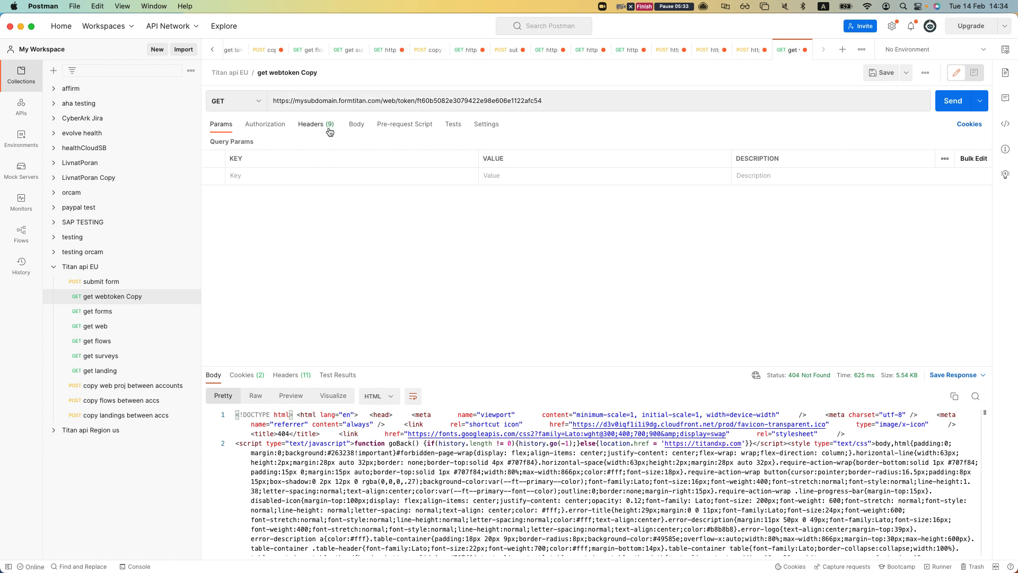
# - Show the request headers and select the ftAPIKey header value
pyautogui.click(317, 125)
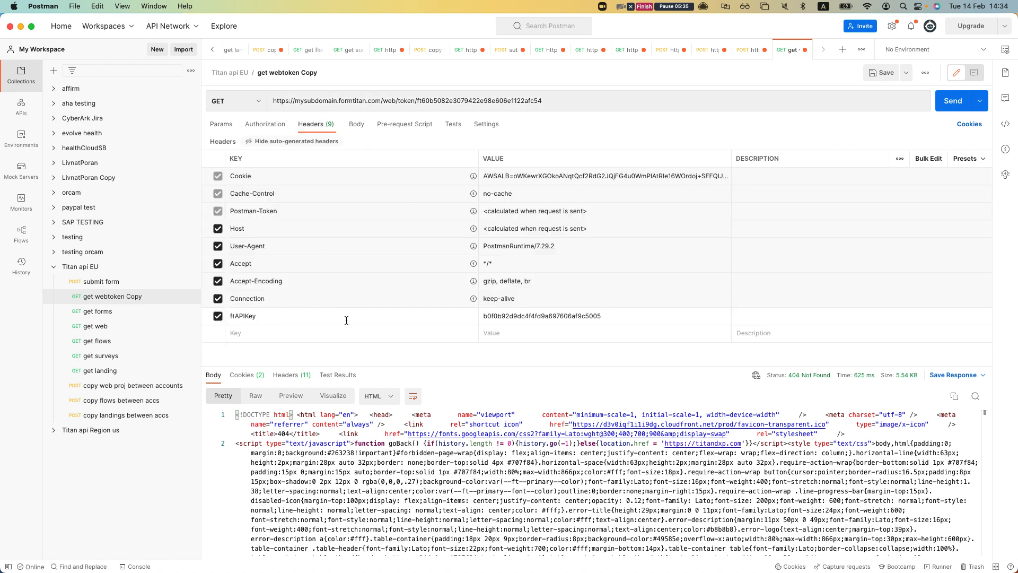
pyautogui.doubleClick(497, 317)
pyautogui.hotkey('ctrl', 'Up')
# - Copy the account API key from Titan's Settings > API page
pyautogui.click(325, 253)
pyautogui.click(213, 25)
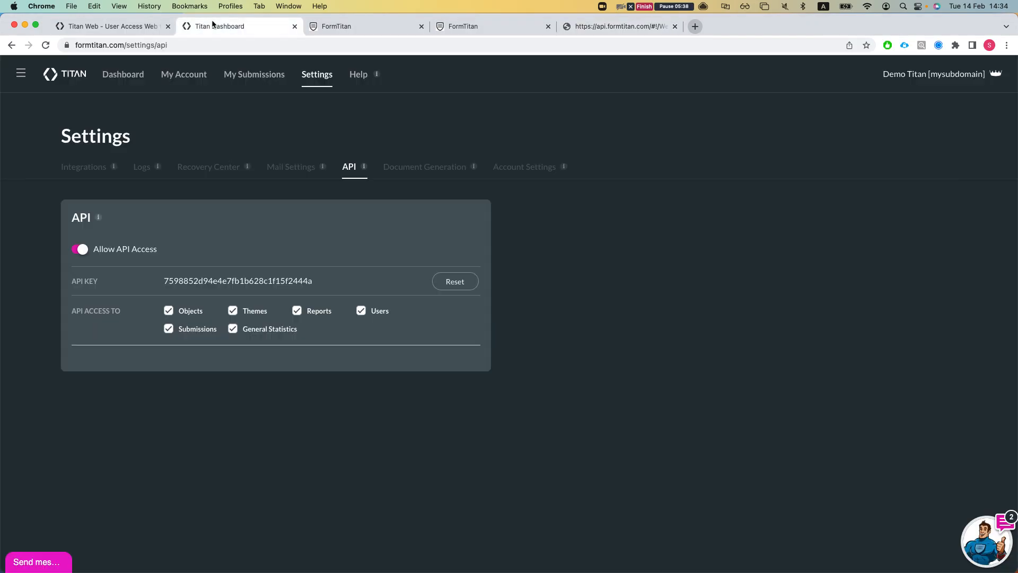
pyautogui.doubleClick(267, 274)
pyautogui.press('super+c')
# - Paste the API key over Postman's ftAPIKey header value and return to Params
pyautogui.hotkey('ctrl', 'Up')
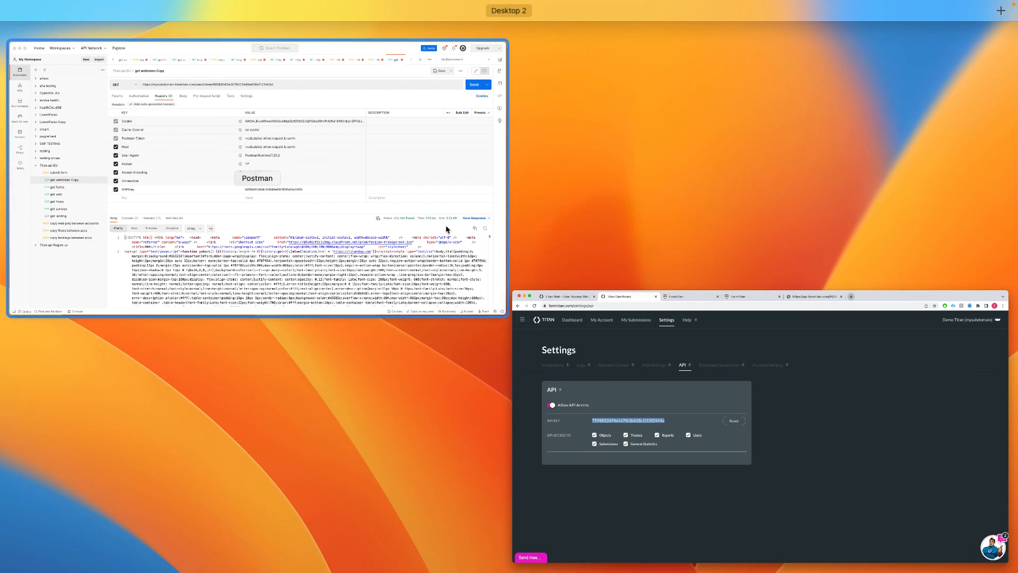
pyautogui.click(355, 211)
pyautogui.doubleClick(546, 316)
pyautogui.press('super+v')
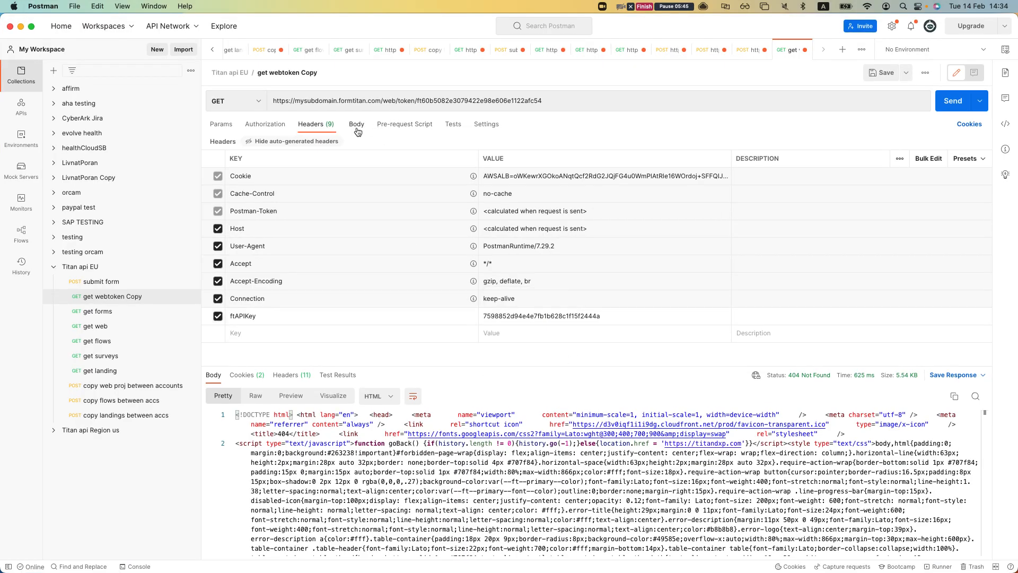
pyautogui.click(226, 124)
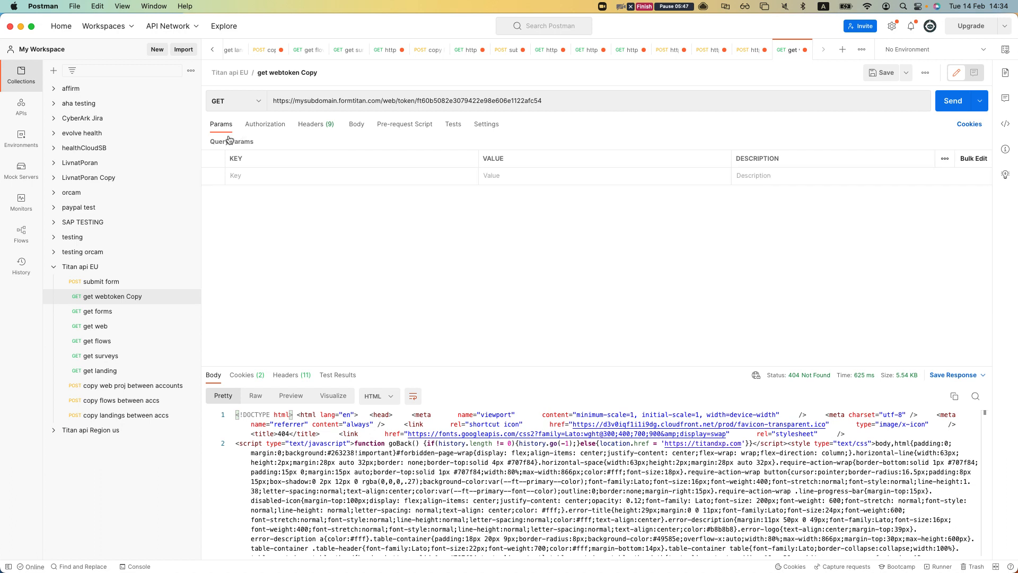
# - Snap the Titan Web browser to the right half and Postman to the left
pyautogui.hotkey('ctrl', 'Up')
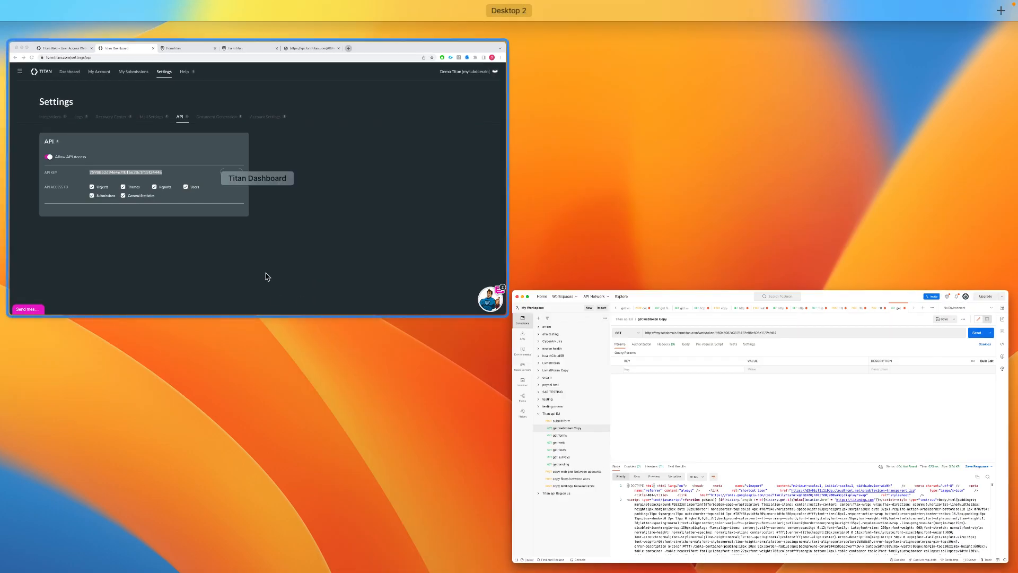
pyautogui.click(275, 295)
pyautogui.click(161, 25)
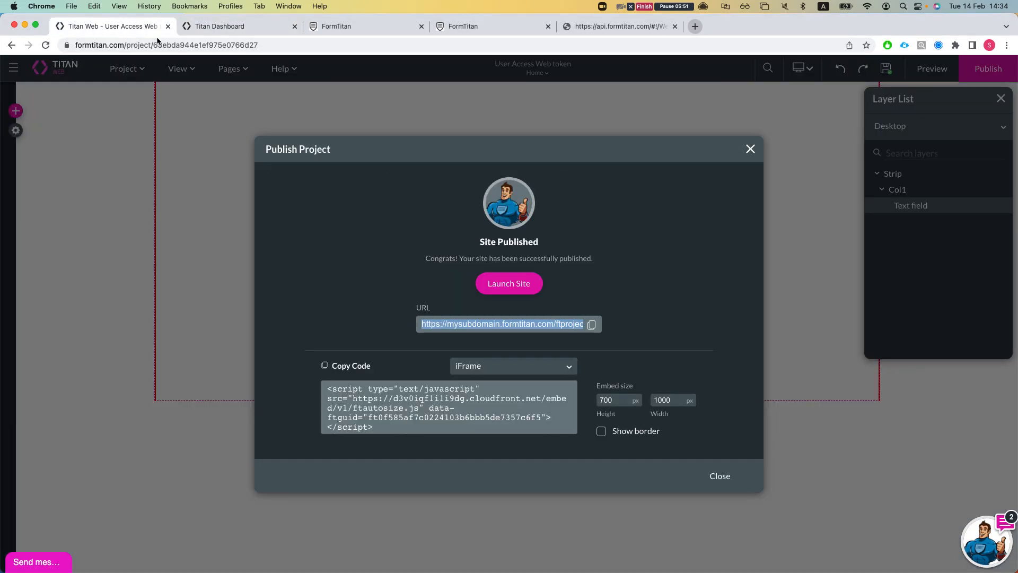
pyautogui.hotkey('ctrl', 'alt', 'Right')
pyautogui.click(369, 250)
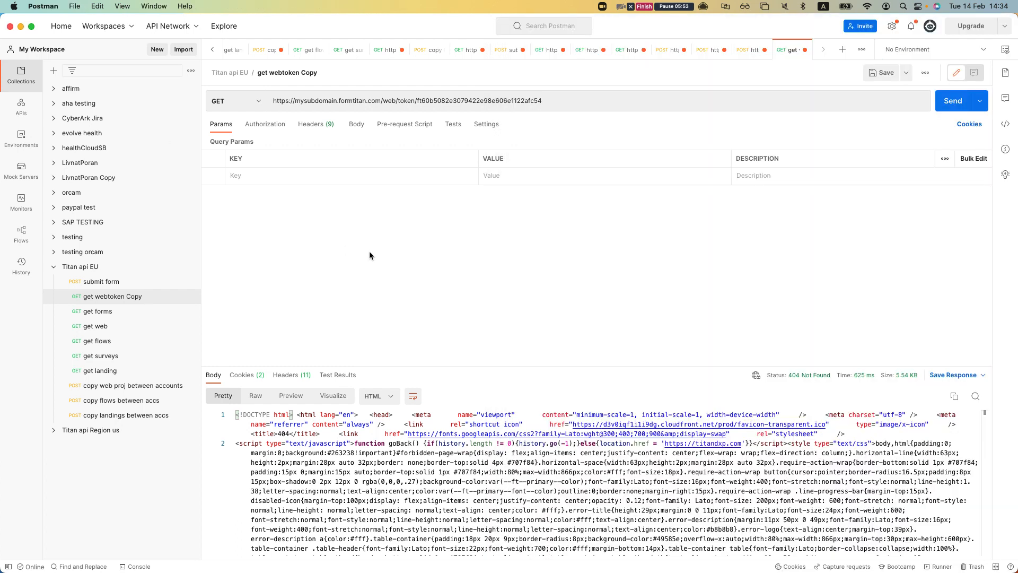
pyautogui.hotkey('ctrl', 'alt', 'Left')
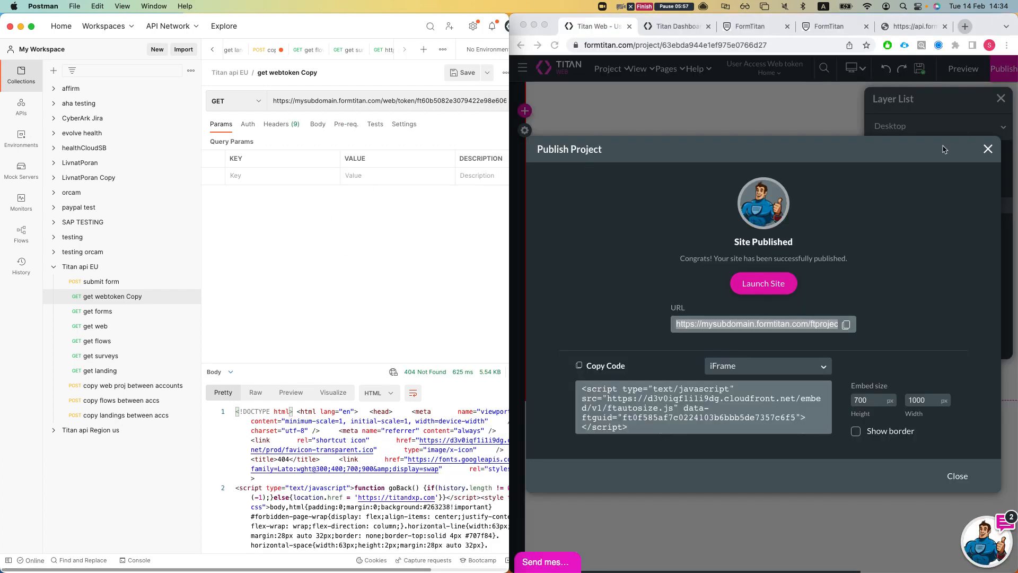
# - Reopen the token configuration via Project settings > User Access, keeping Text field as mapped user ID
pyautogui.click(973, 150)
pyautogui.click(988, 149)
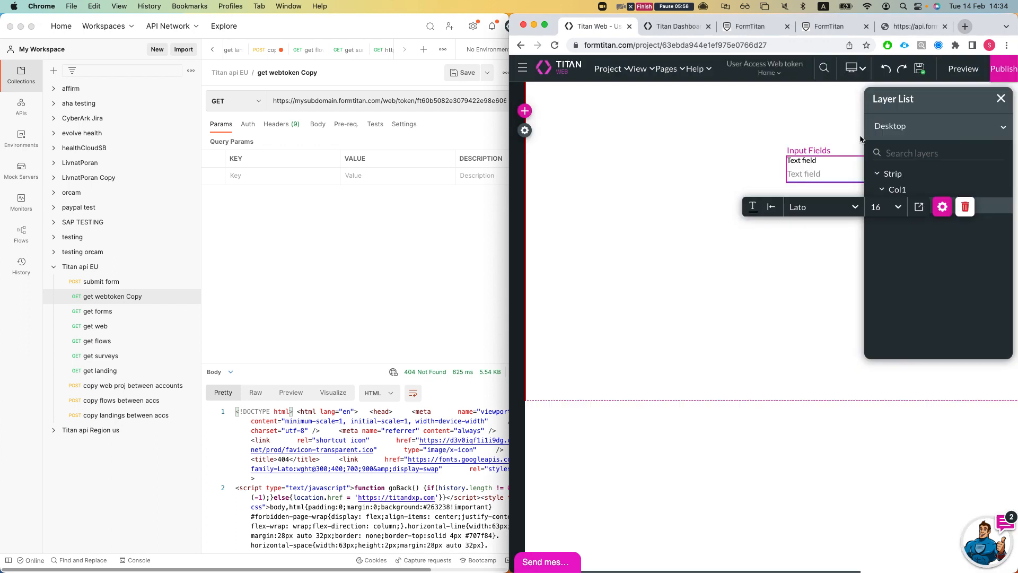
pyautogui.click(525, 130)
pyautogui.click(535, 175)
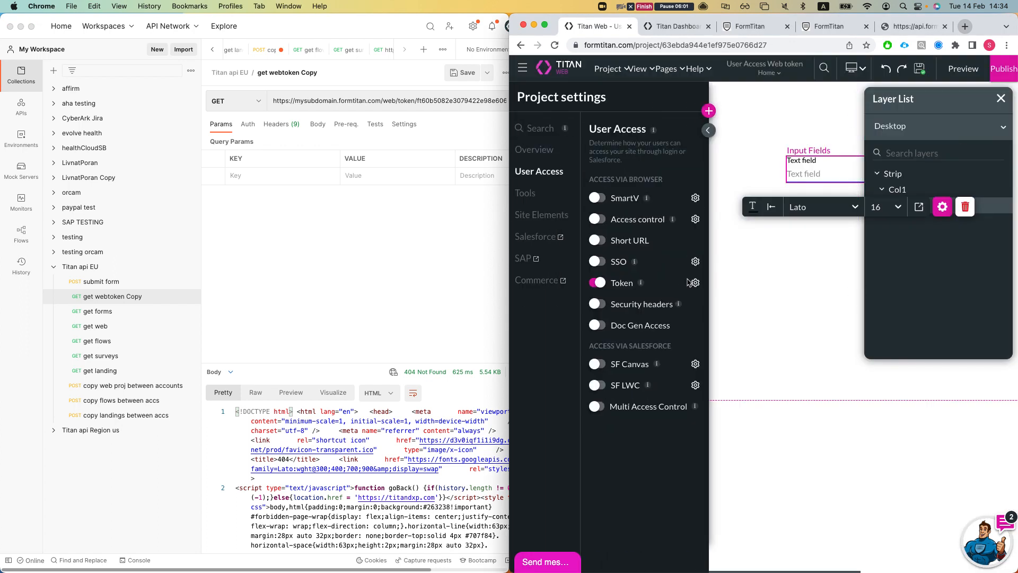
pyautogui.click(695, 282)
pyautogui.click(715, 301)
pyautogui.click(661, 225)
pyautogui.doubleClick(662, 223)
pyautogui.click(366, 208)
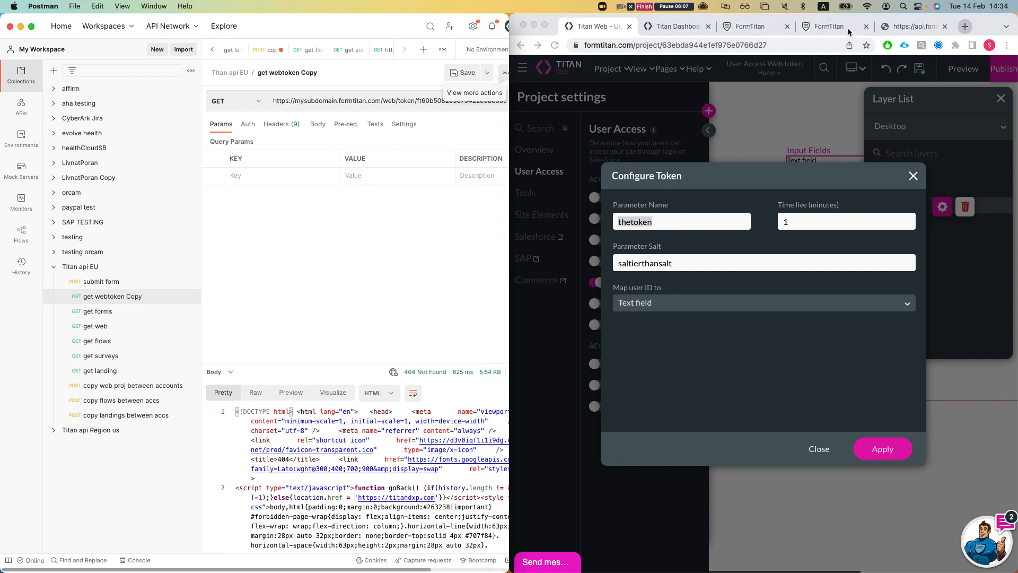
# - View the published site page and move the API documentation tab to the front
pyautogui.click(829, 26)
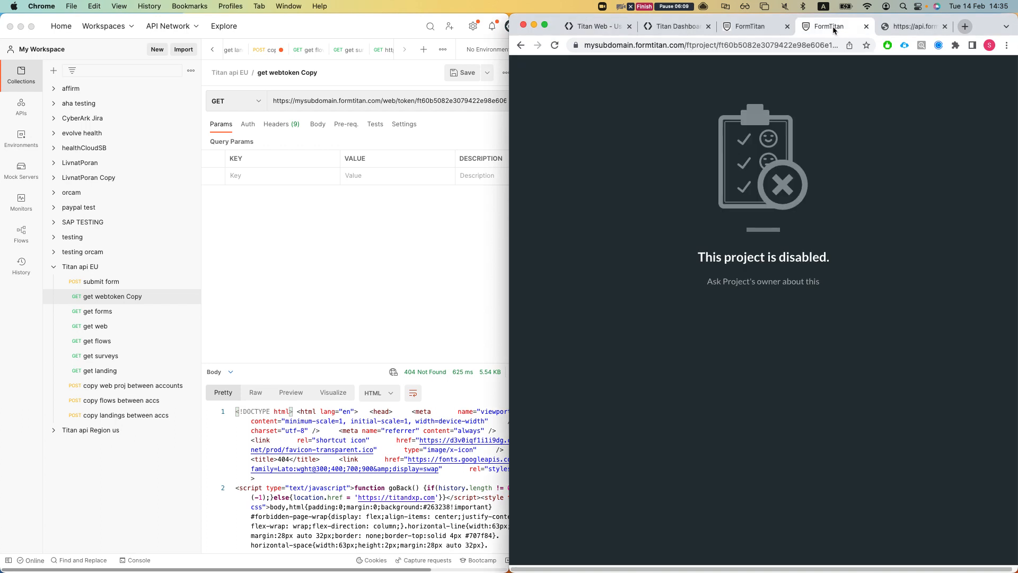
pyautogui.click(912, 26)
pyautogui.moveTo(912, 26); pyautogui.dragTo(583, 26)
pyautogui.scroll(-5, 625, 383)
pyautogui.scroll(-10, 625, 383)
pyautogui.scroll(3, 631, 395)
# - Rearrange the browser window and then hide it
pyautogui.hotkey('ctrl', 'alt', 'Left')
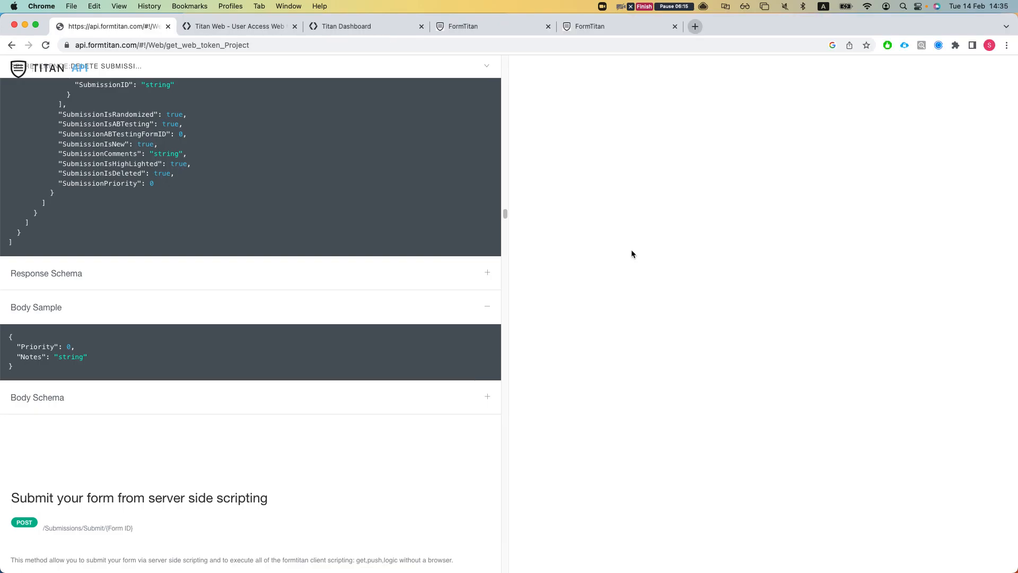
pyautogui.hotkey('ctrl', 'alt', 'Return')
pyautogui.hotkey('ctrl', 'alt', 't')
pyautogui.press('super+m')
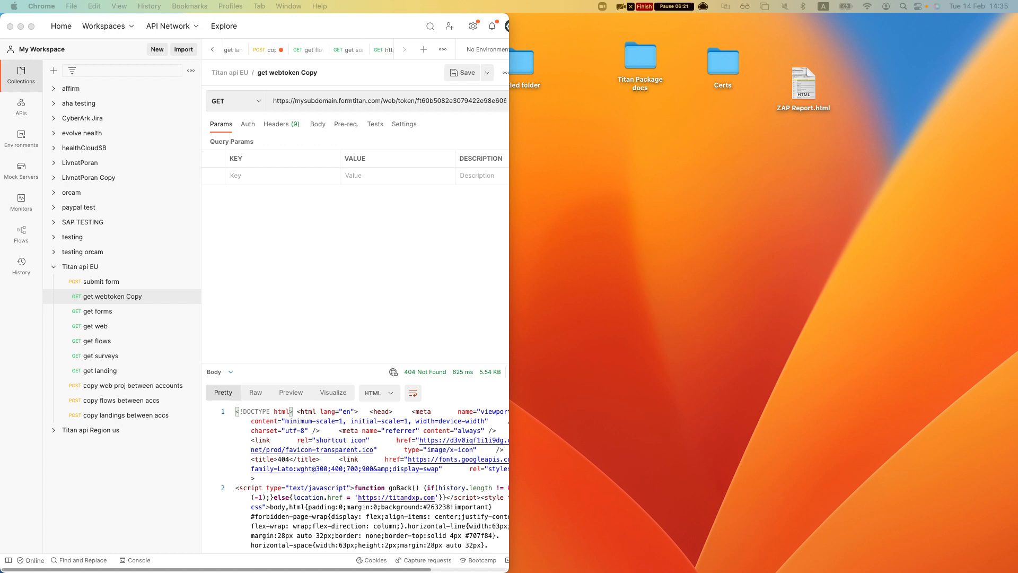
# - Add query parameter keys salt, expiration, userid and parameterKey to the get webtoken Copy request
pyautogui.click(265, 175)
pyautogui.click(272, 177)
pyautogui.write('salt')
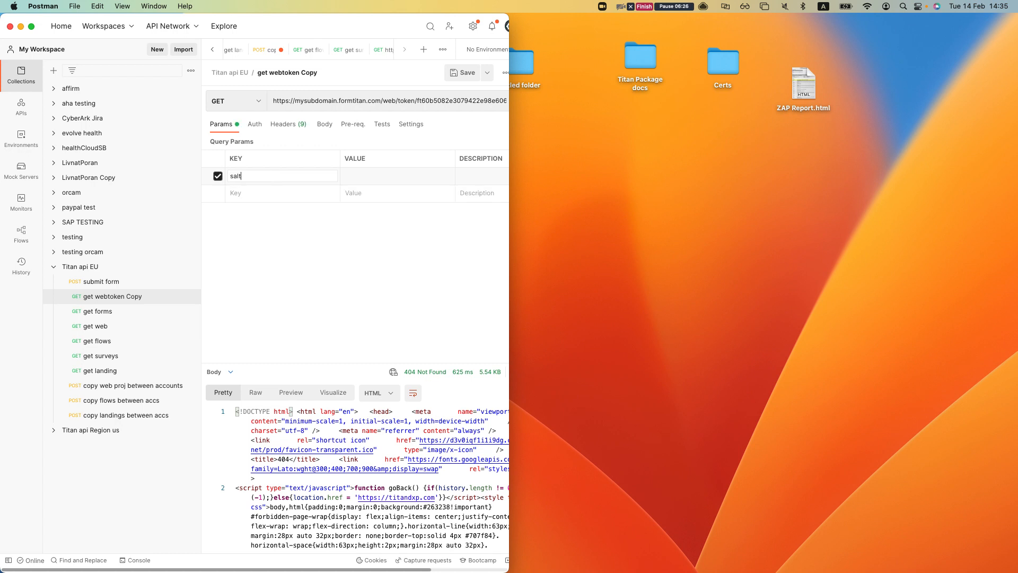
pyautogui.hotkey('ctrl', 'alt', 'Return')
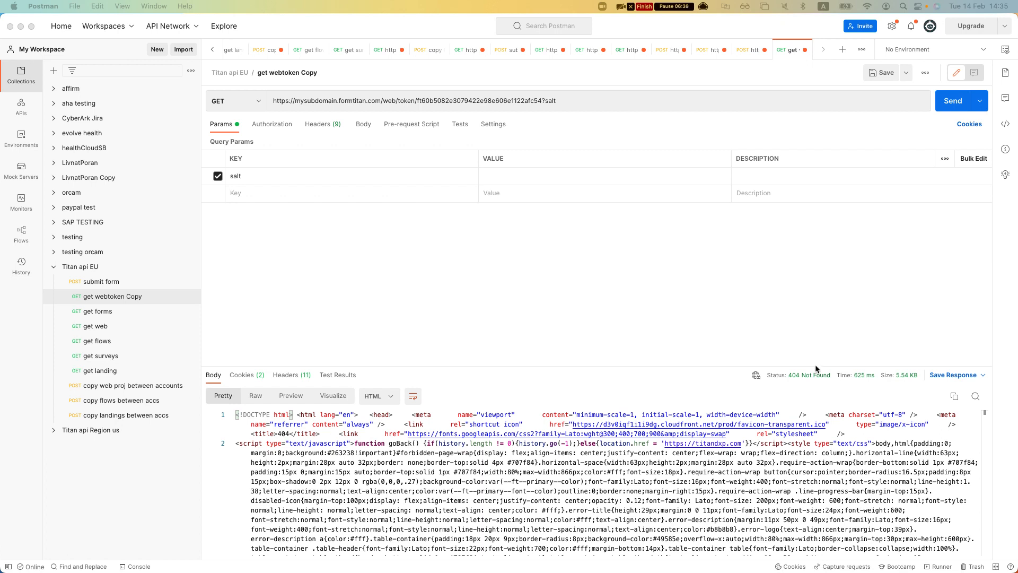
pyautogui.press('super+v')
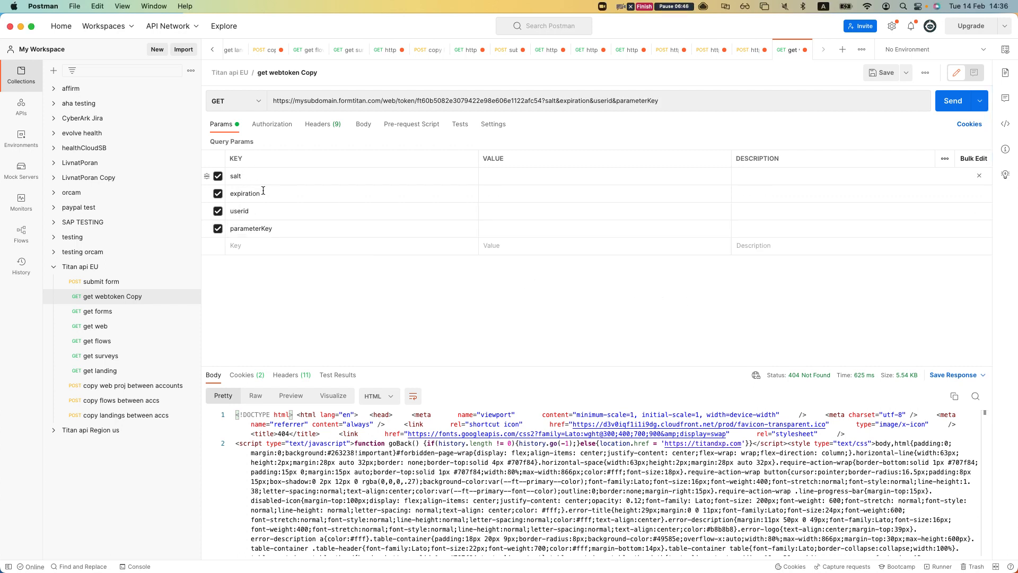
pyautogui.click(280, 230)
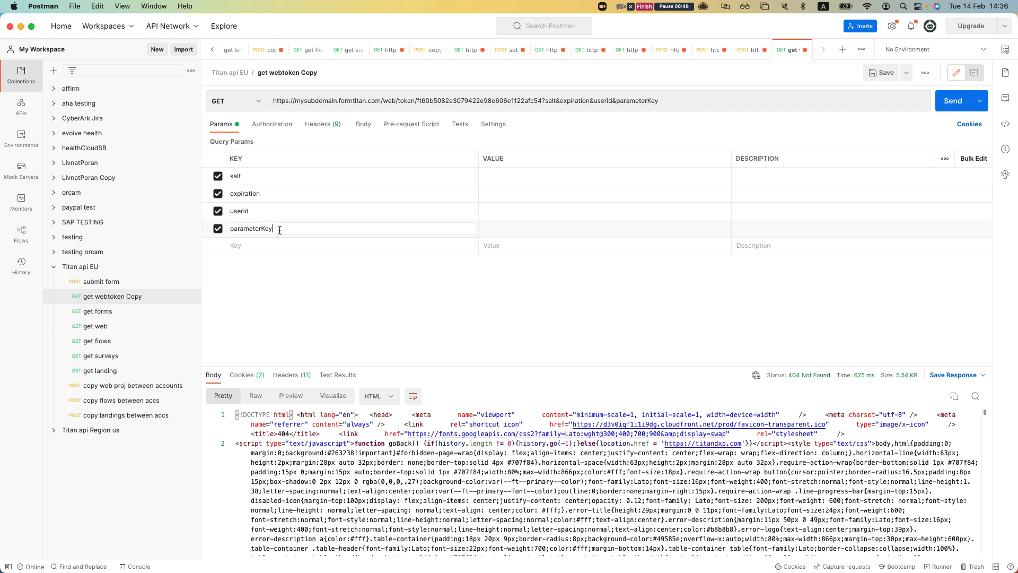
pyautogui.hotkey('ctrl', 'alt', 'Left')
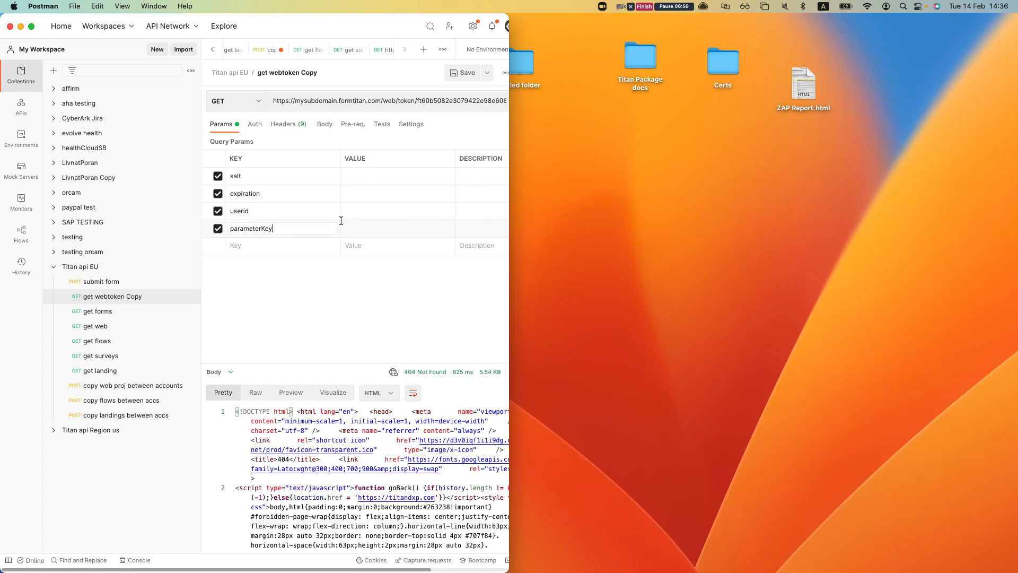
pyautogui.hotkey('ctrl', 'Up')
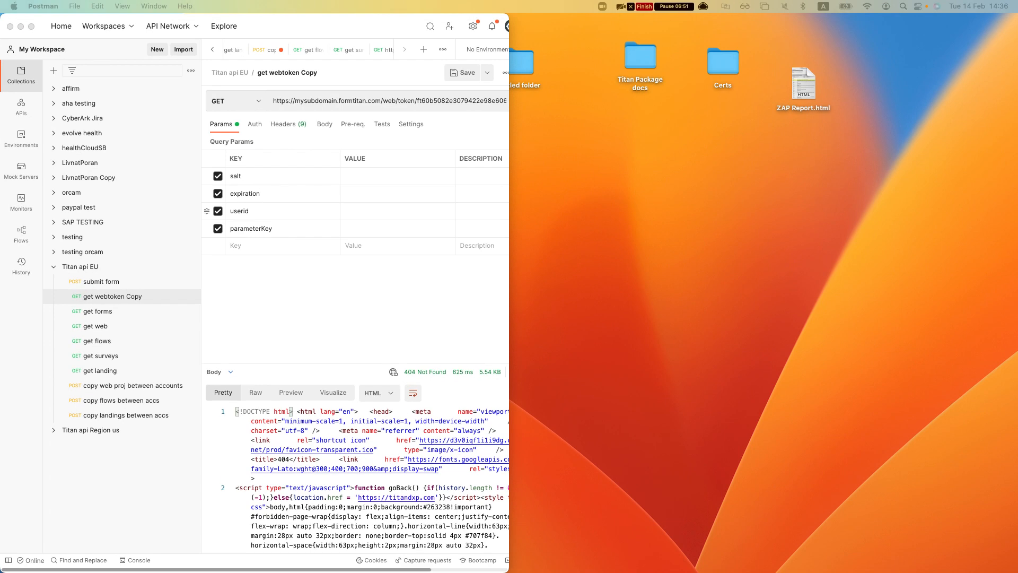
# - Fill parameterKey with thetoken and salt with the Parameter Salt copied from Titan
pyautogui.press('super+Tab')
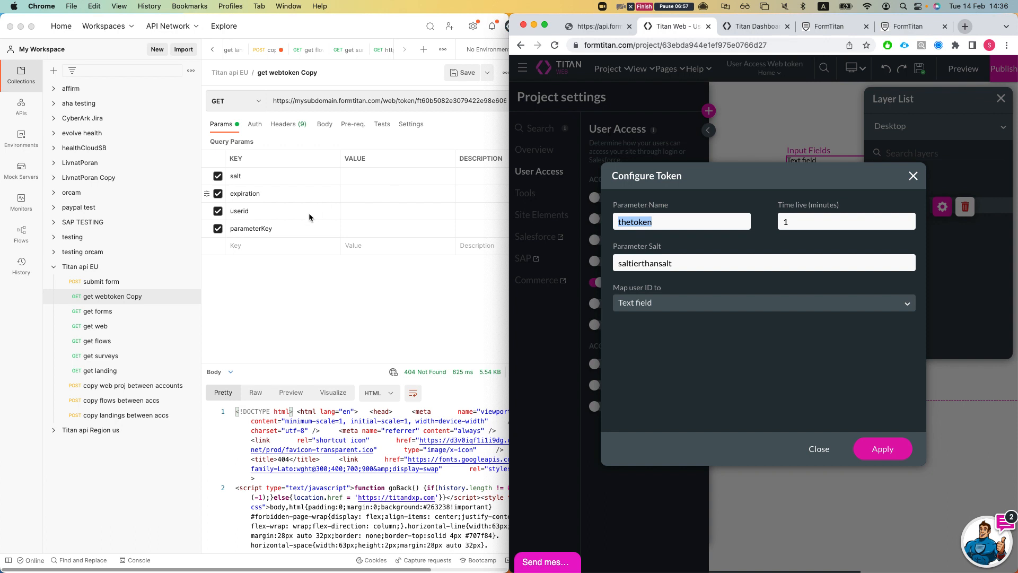
pyautogui.click(373, 227)
pyautogui.click(373, 227)
pyautogui.press('super+v')
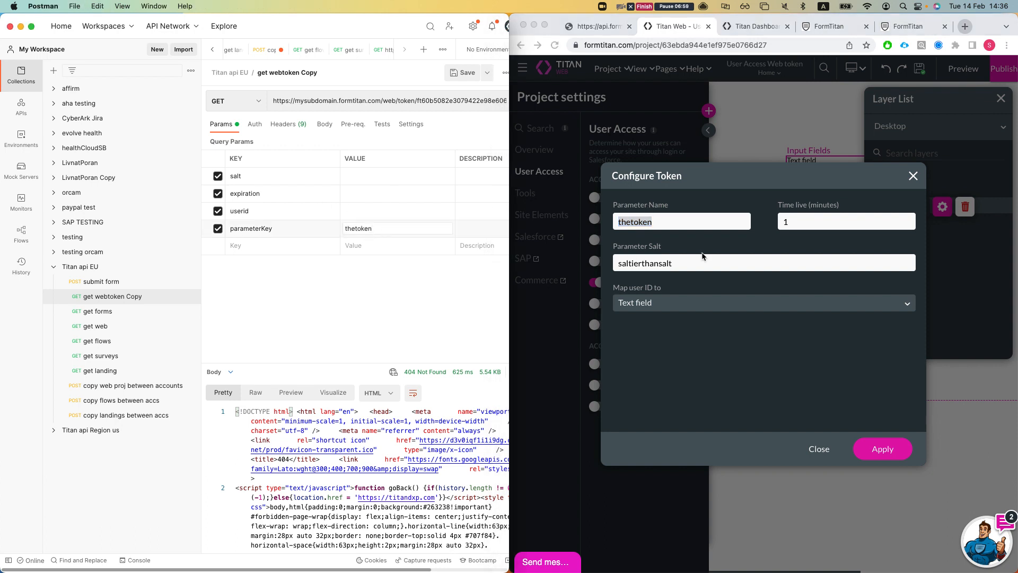
pyautogui.click(648, 230)
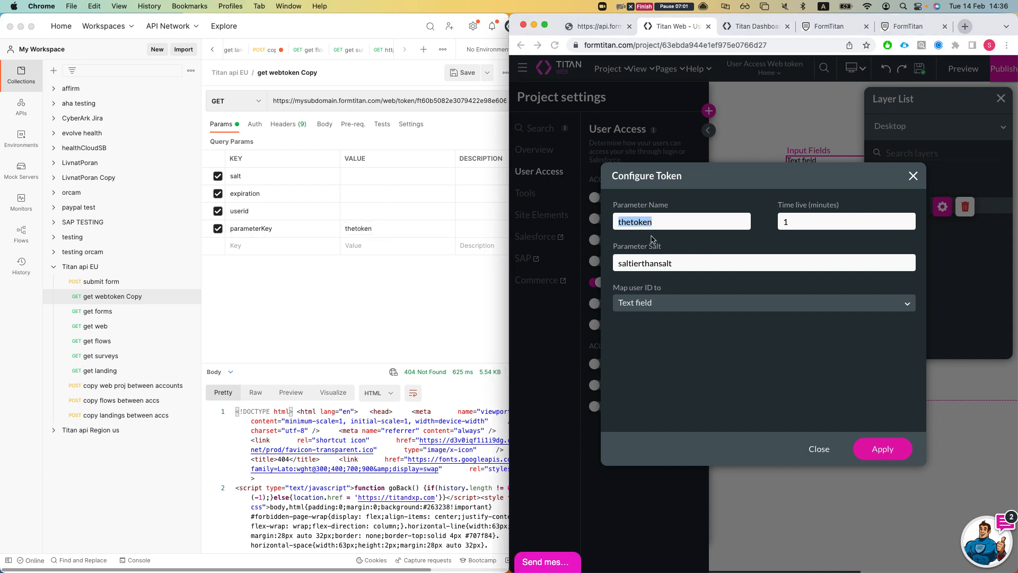
pyautogui.doubleClick(621, 262)
pyautogui.press('super+c')
pyautogui.click(348, 213)
pyautogui.click(364, 177)
pyautogui.press('super+v')
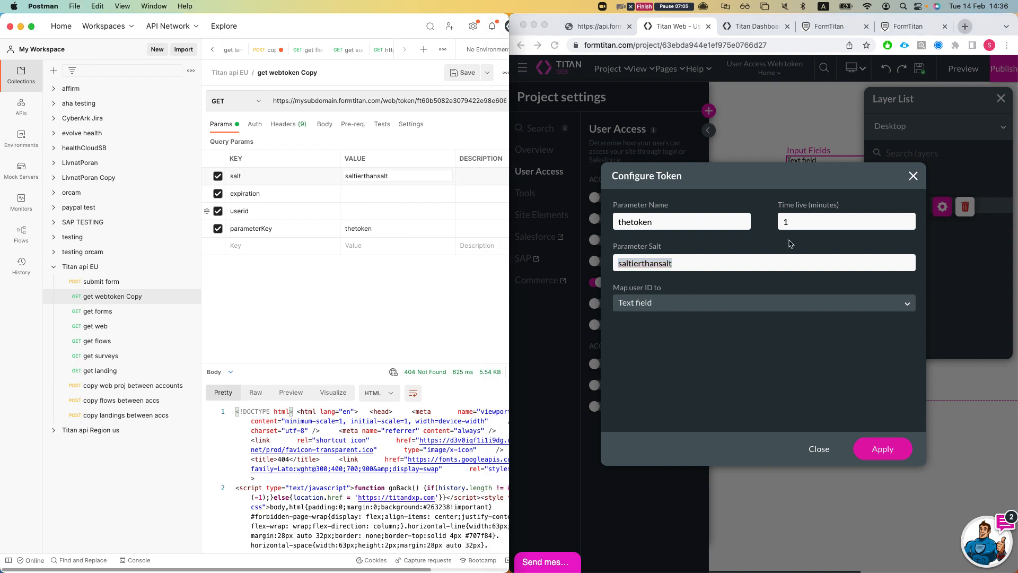
# - Check the 1-minute token lifetime and enter 'data from server' as the userid value
pyautogui.click(708, 230)
pyautogui.click(409, 198)
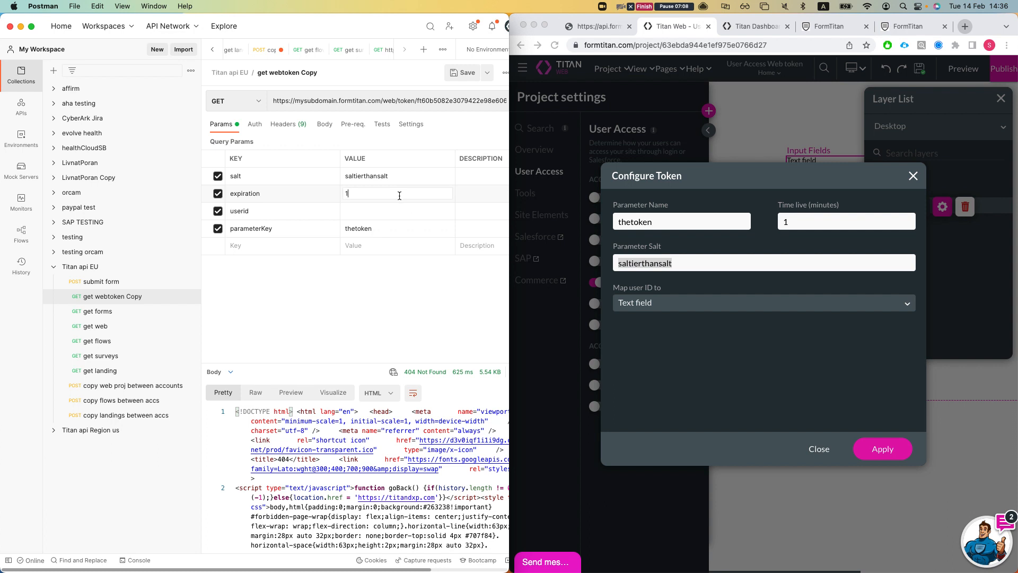
pyautogui.click(376, 213)
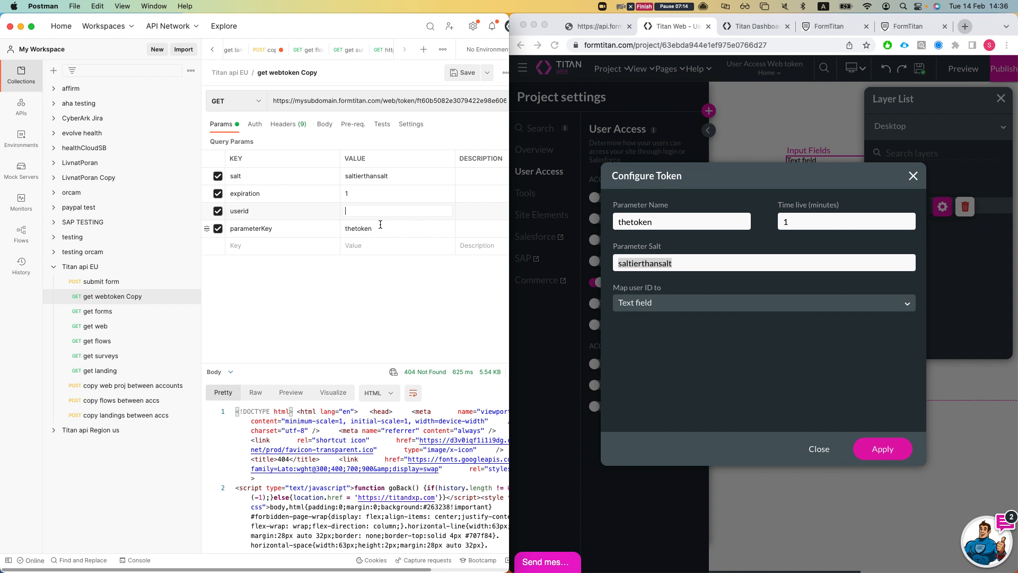
pyautogui.hotkey('ctrl', 'alt', 'Return')
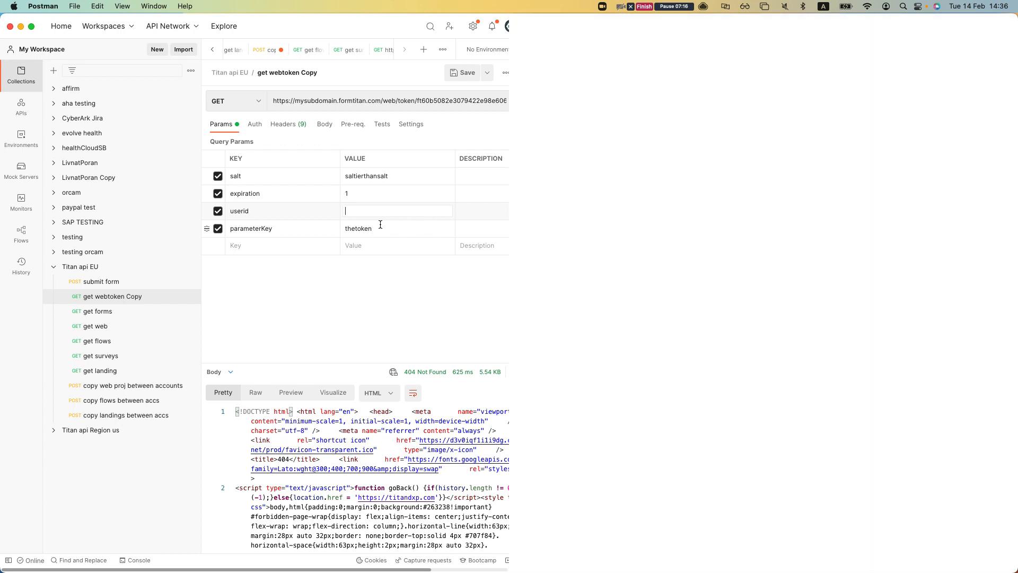
pyautogui.write('data from server')
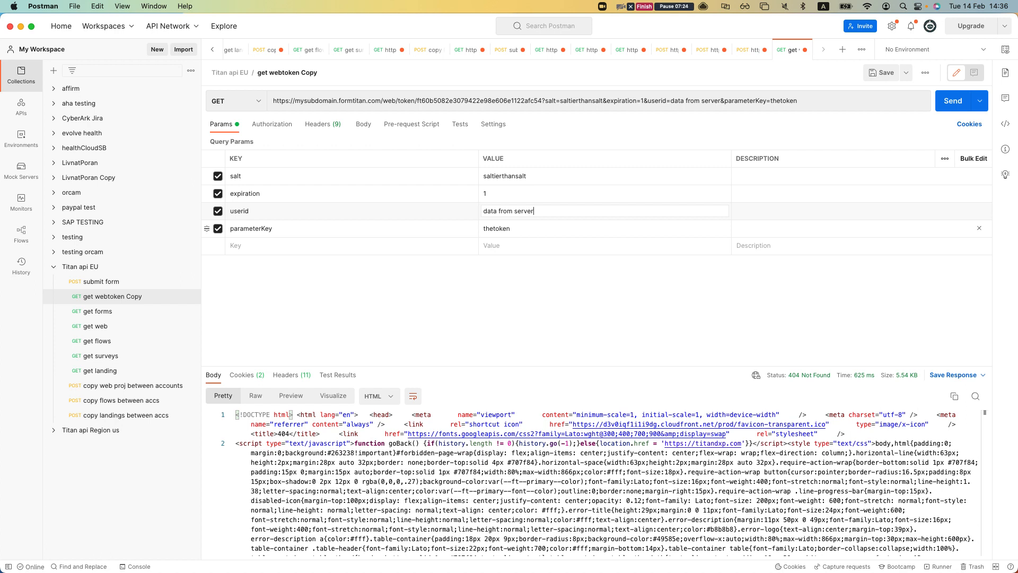
# - Send the token request and copy the ID currently in the request URL
pyautogui.click(953, 100)
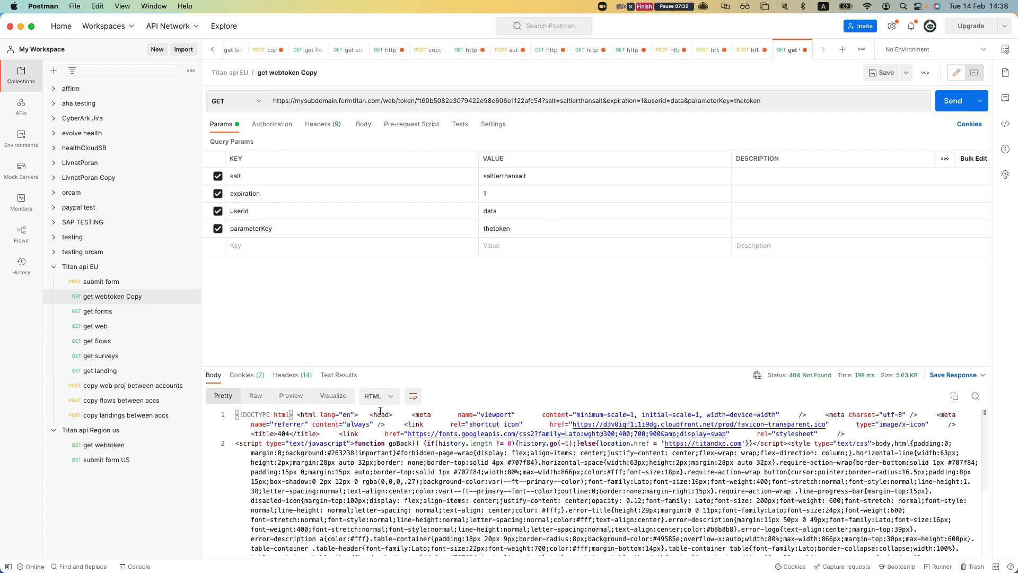
pyautogui.doubleClick(393, 22)
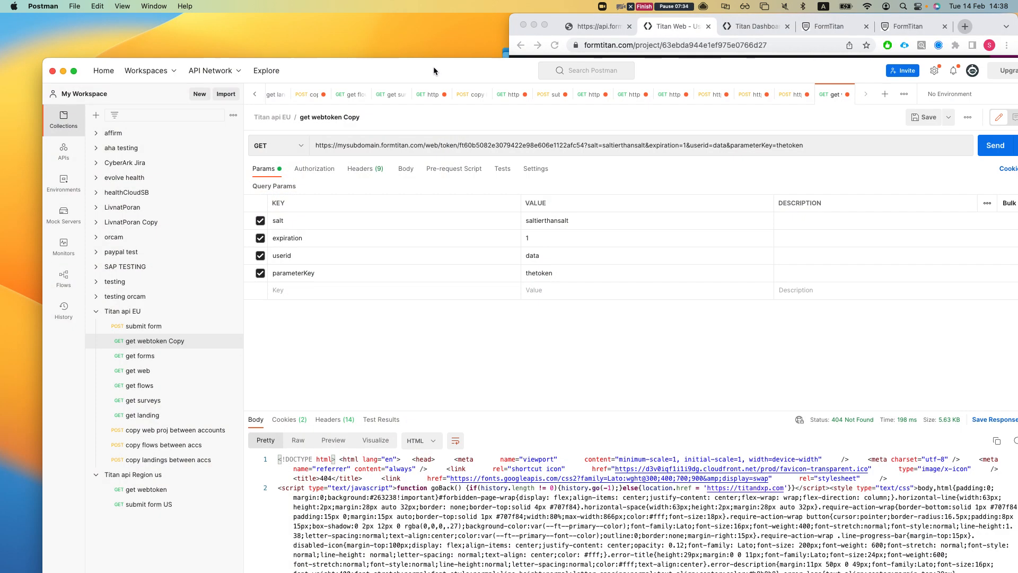
pyautogui.doubleClick(437, 101)
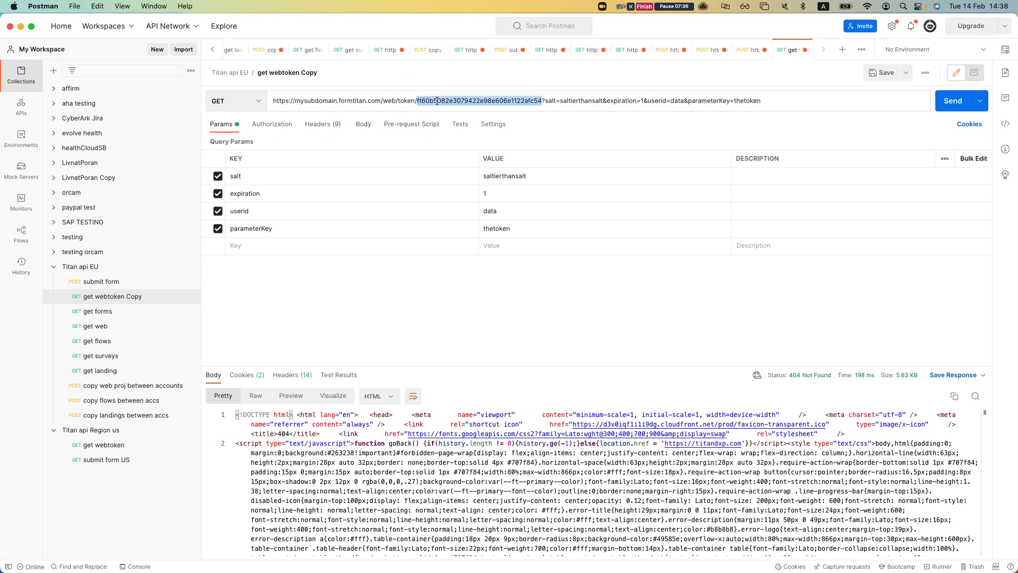
pyautogui.press('super+c')
# - Replace the URL's ID with the project ID from Titan's address bar and resend
pyautogui.doubleClick(415, 27)
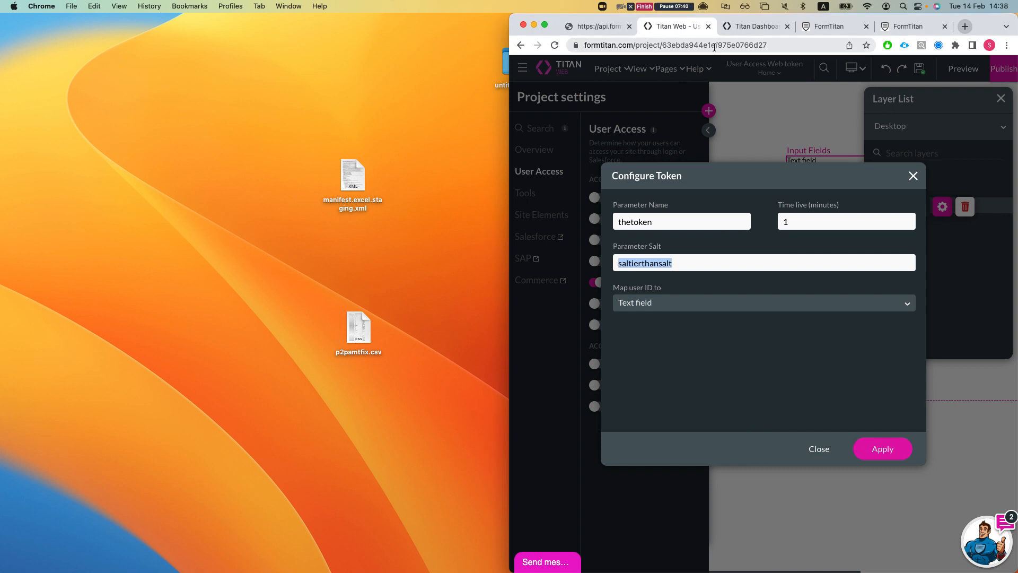
pyautogui.doubleClick(739, 45)
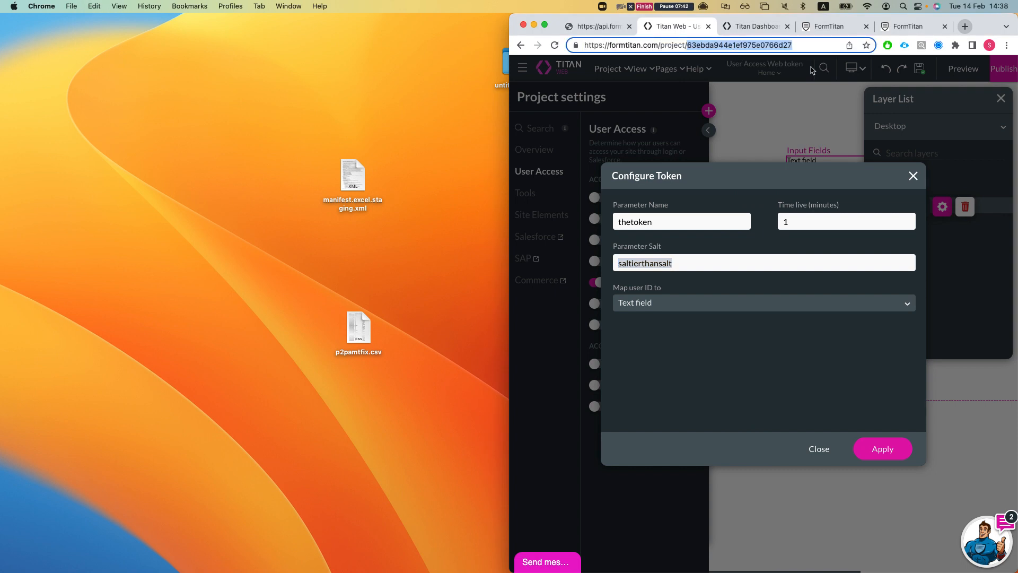
pyautogui.press('super+Tab')
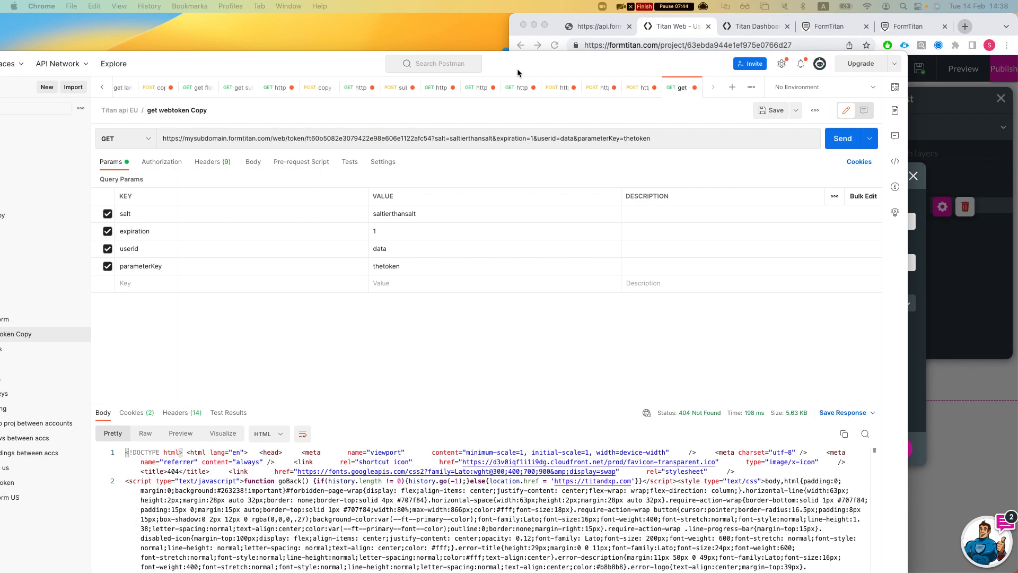
pyautogui.doubleClick(557, 59)
pyautogui.doubleClick(452, 100)
pyautogui.press('super+v')
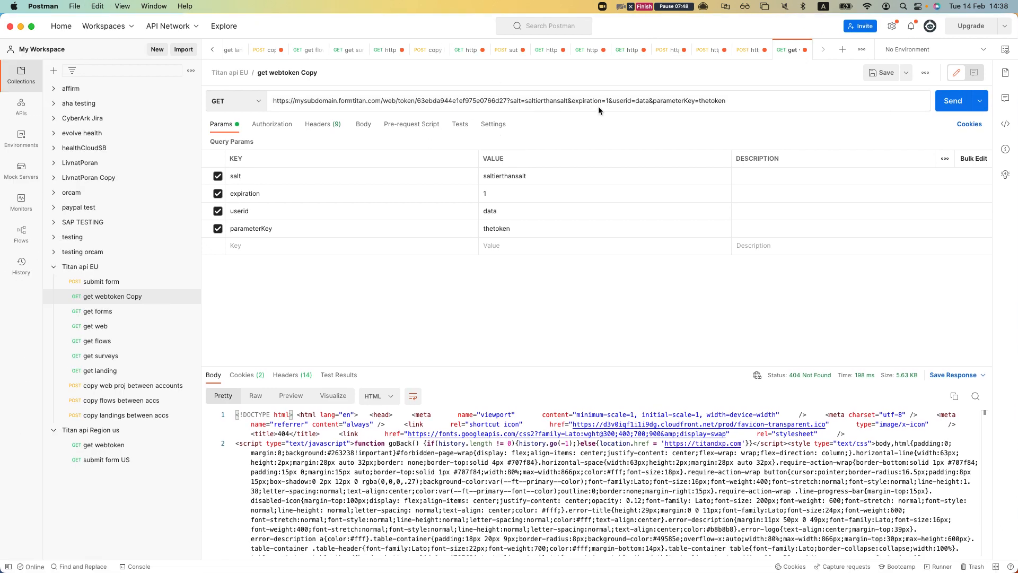
pyautogui.click(936, 108)
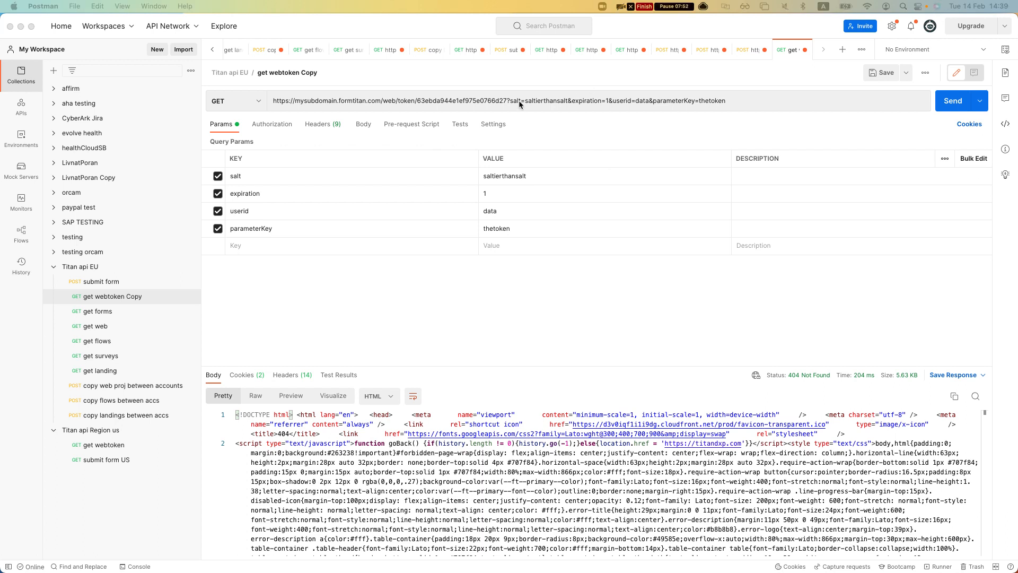
# - Insert /api/v1/ after the domain and send, getting 200 OK with a token
pyautogui.click(396, 101)
pyautogui.press('super+v')
pyautogui.press('BackSpace')
pyautogui.click(441, 272)
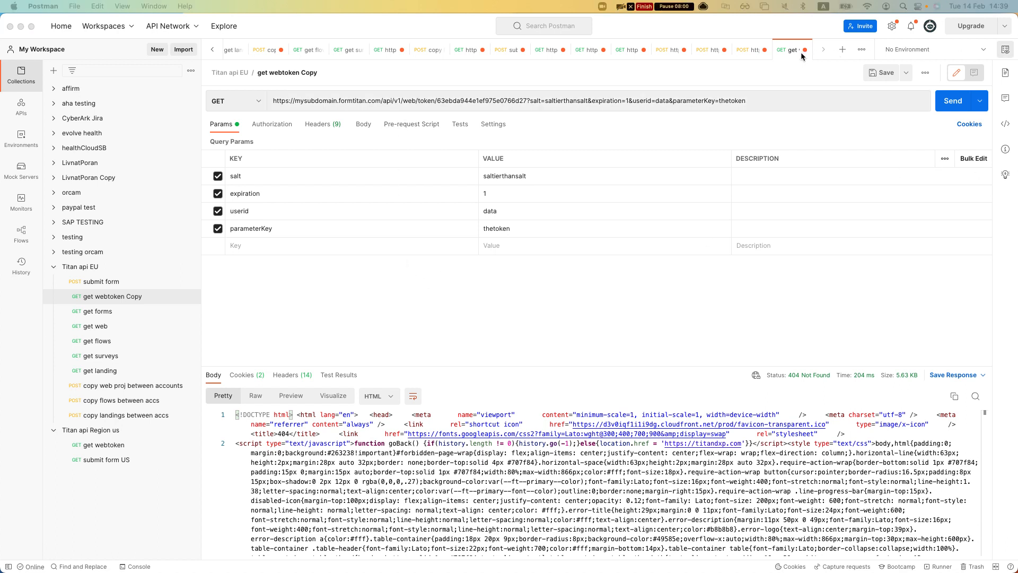
pyautogui.click(950, 102)
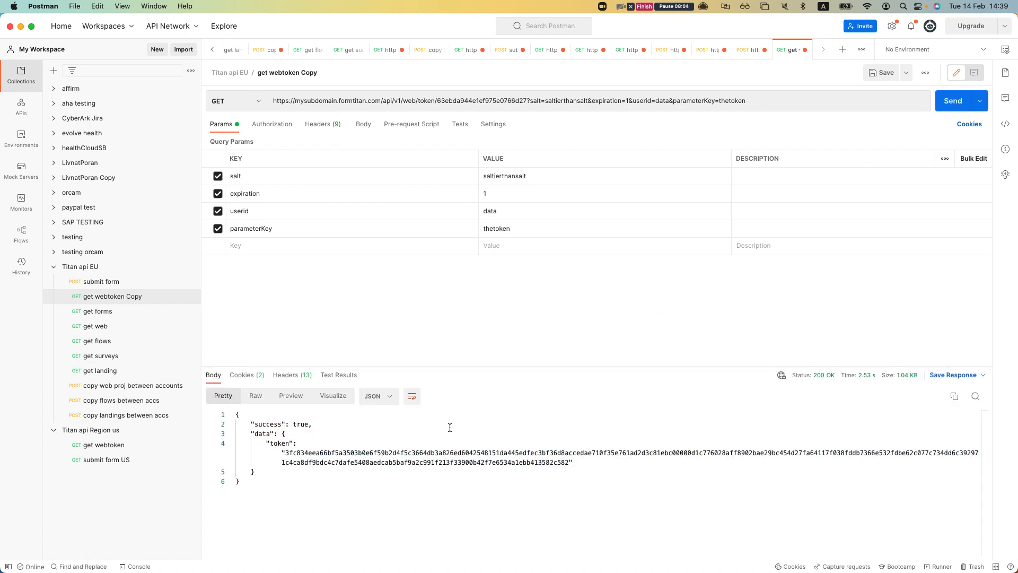
# - Copy the returned token string from Postman's response
pyautogui.click(501, 471)
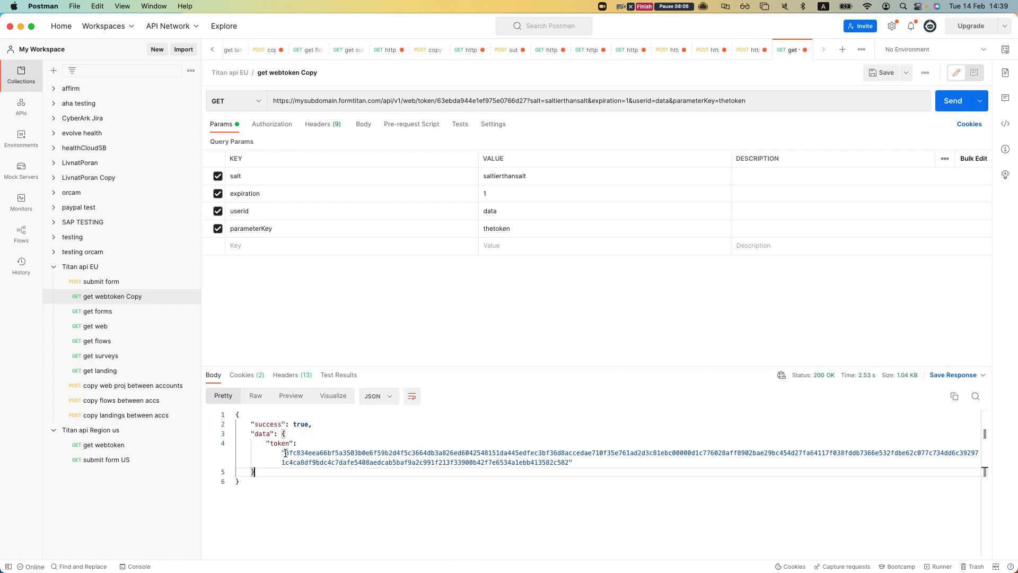
pyautogui.moveTo(285, 453); pyautogui.dragTo(570, 462)
pyautogui.press('super+c')
pyautogui.hotkey('ctrl', 'Up')
pyautogui.click(774, 63)
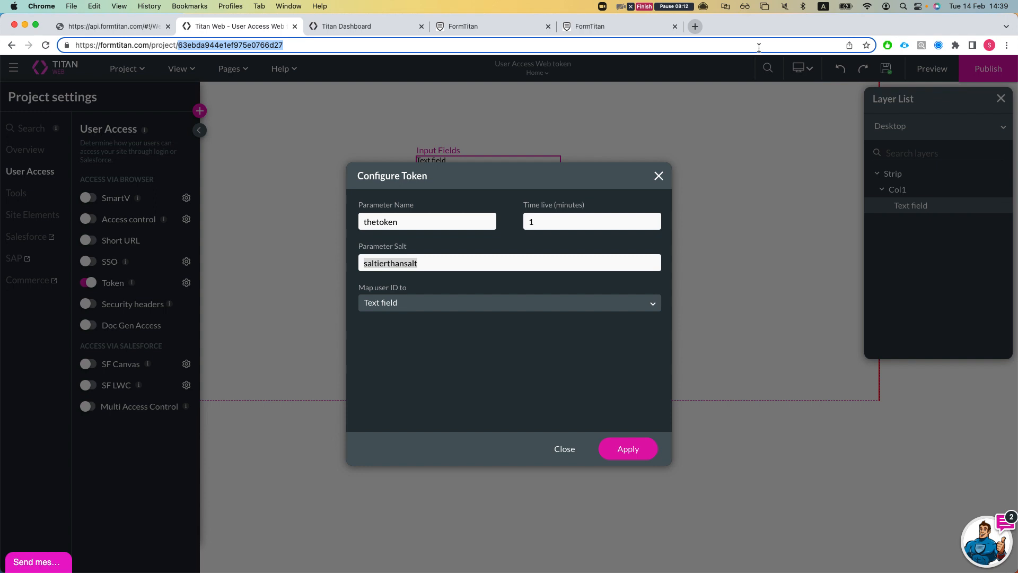
# - Paste the new token into the second FormTitan page's address and load it
pyautogui.click(495, 26)
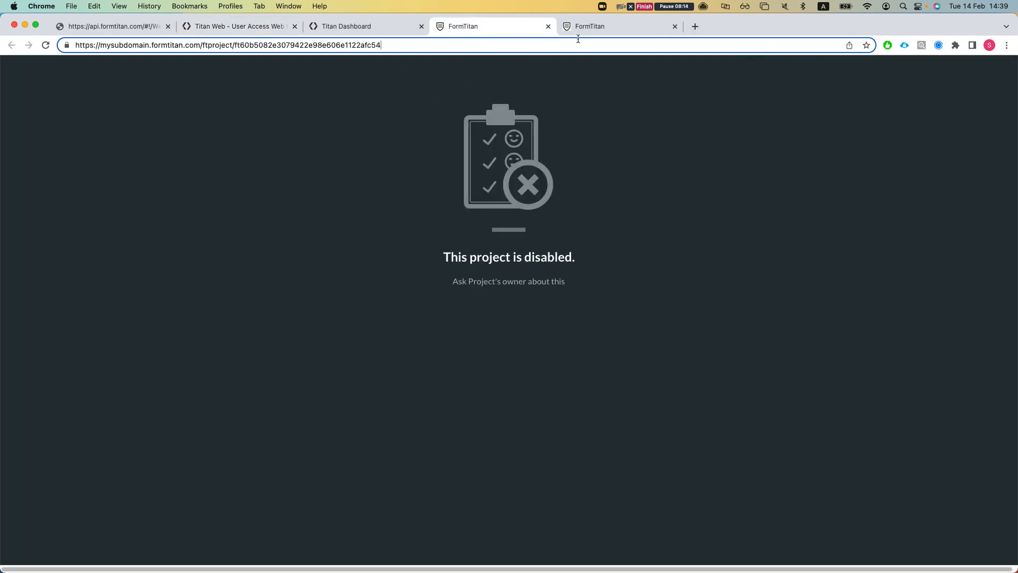
pyautogui.click(604, 26)
pyautogui.doubleClick(437, 45)
pyautogui.press('super+c')
pyautogui.press('super+v')
pyautogui.press('Return')
# - Reload the token address, then return to the Titan Web editor's Configure Token dialog
pyautogui.click(467, 45)
pyautogui.press('Right')
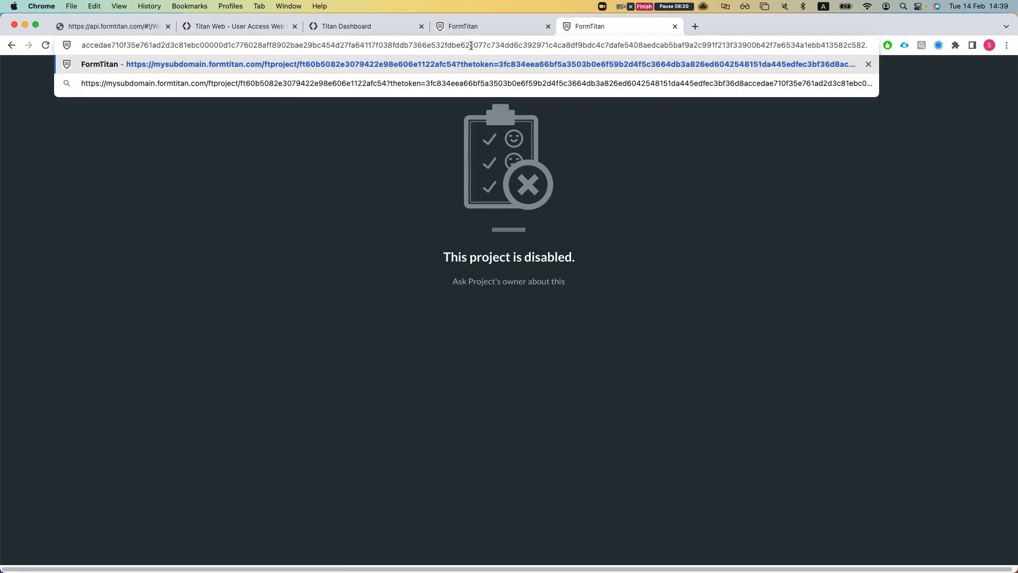
pyautogui.moveTo(470, 45); pyautogui.dragTo(110, 45)
pyautogui.click(391, 45)
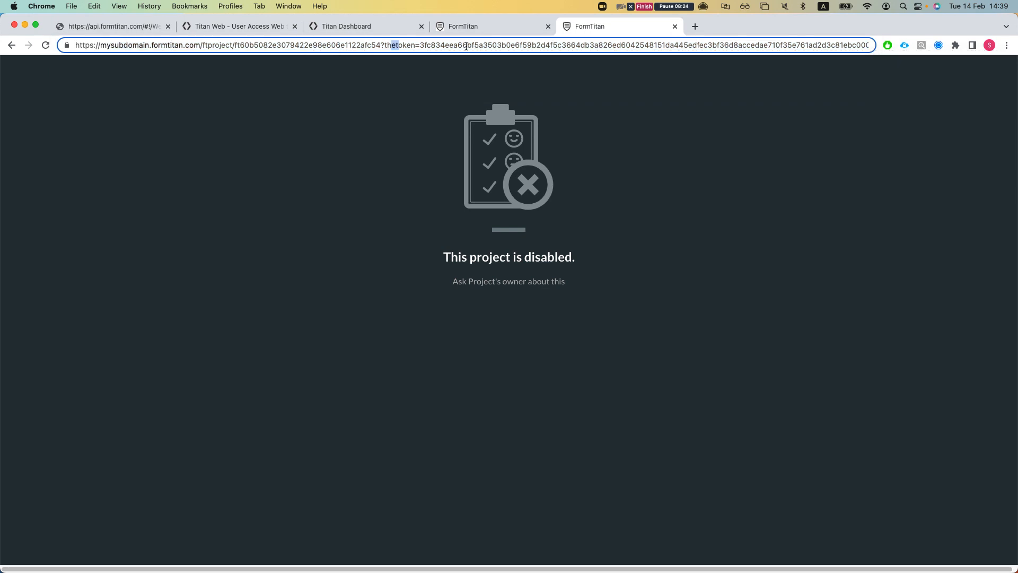
pyautogui.press('Return')
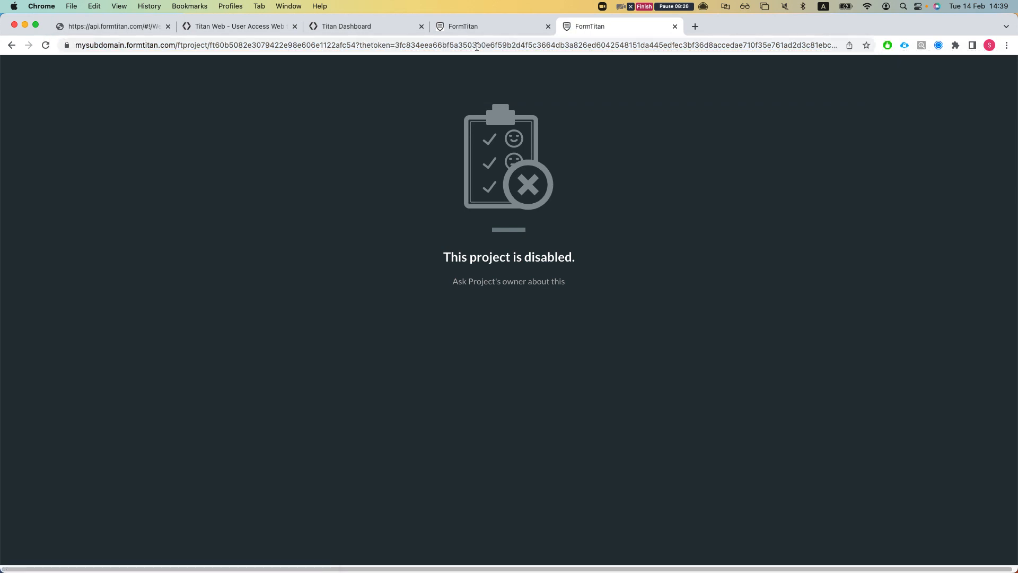
pyautogui.click(434, 29)
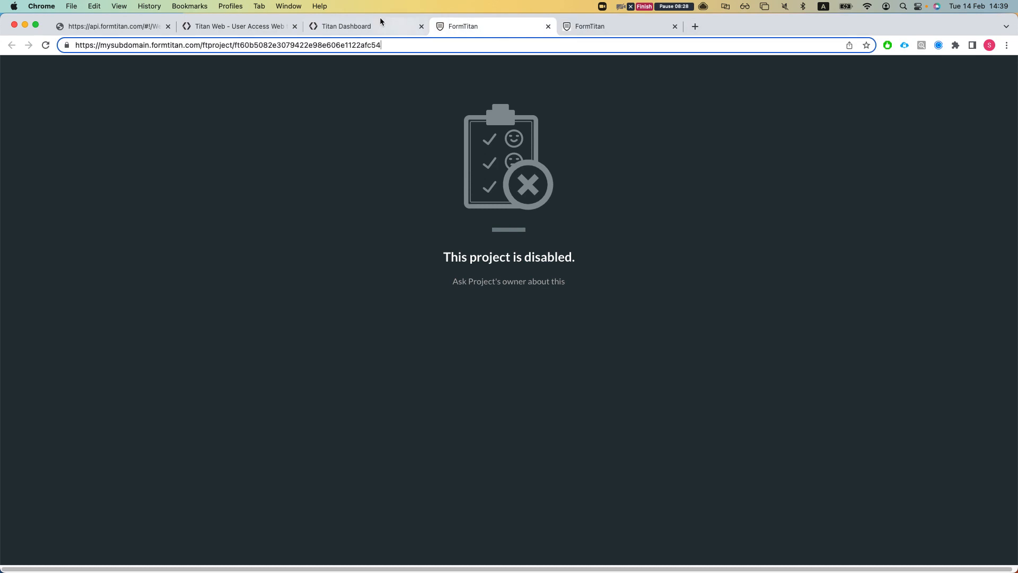
pyautogui.click(69, 24)
pyautogui.click(238, 26)
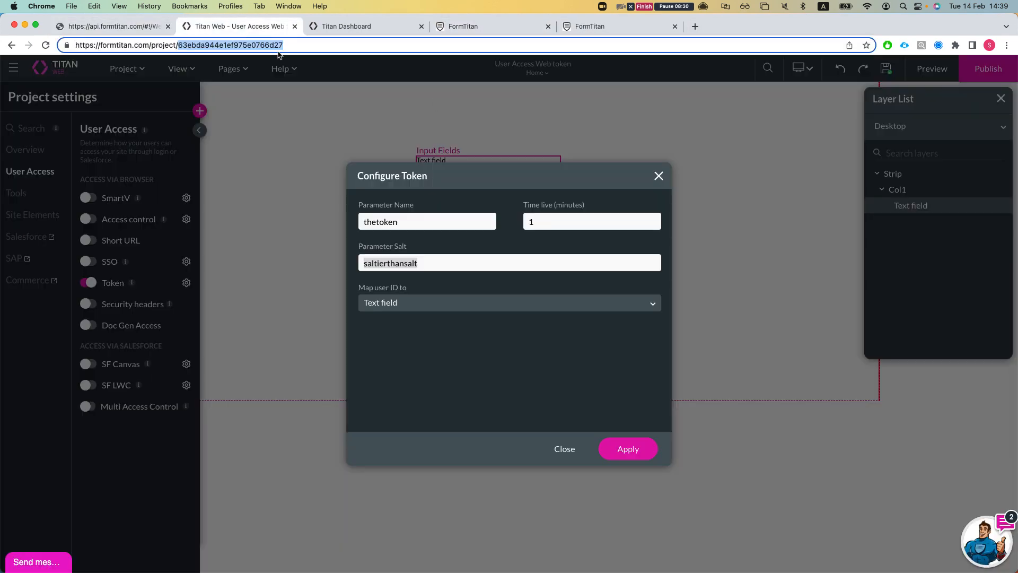
# - Publish the project and close the extra published-page tab, reloading the published page
pyautogui.click(658, 176)
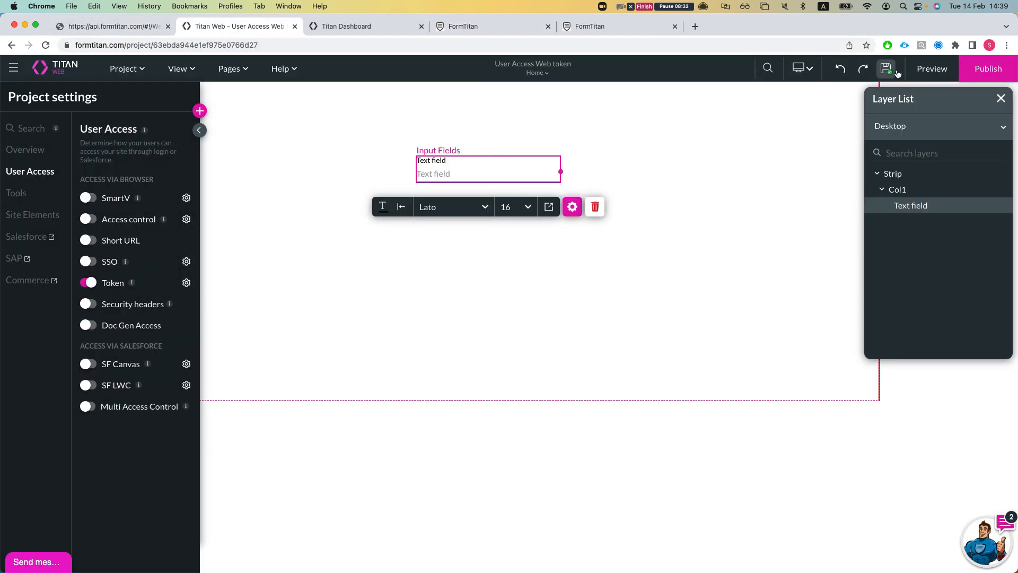
pyautogui.click(988, 69)
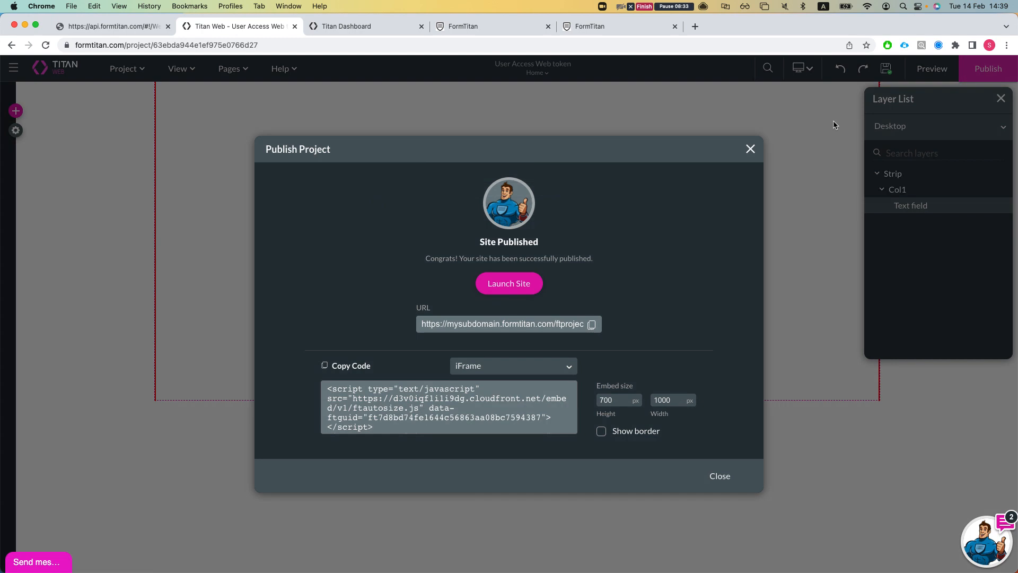
pyautogui.click(751, 150)
pyautogui.click(601, 9)
pyautogui.click(578, 30)
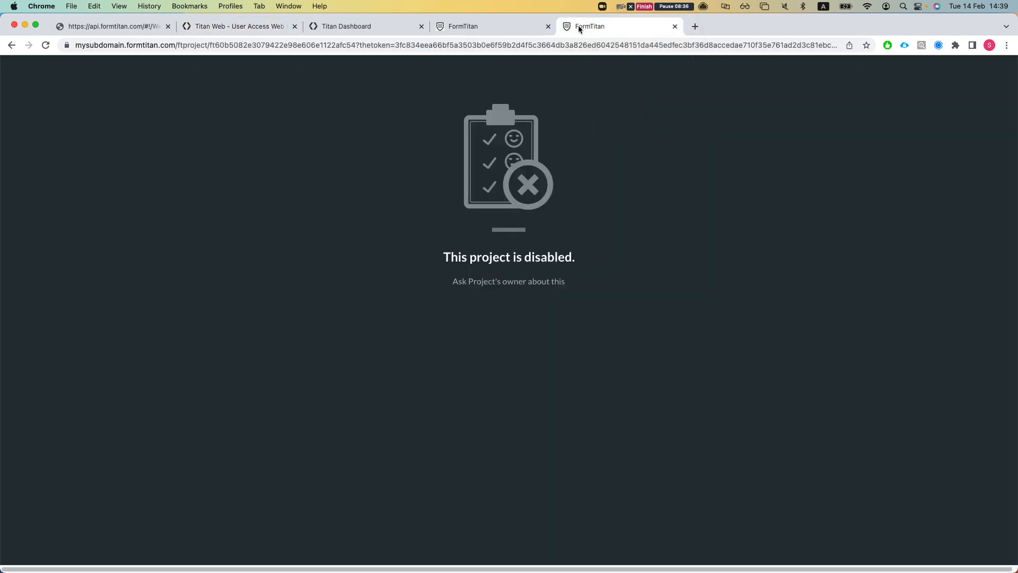
pyautogui.press('super+w')
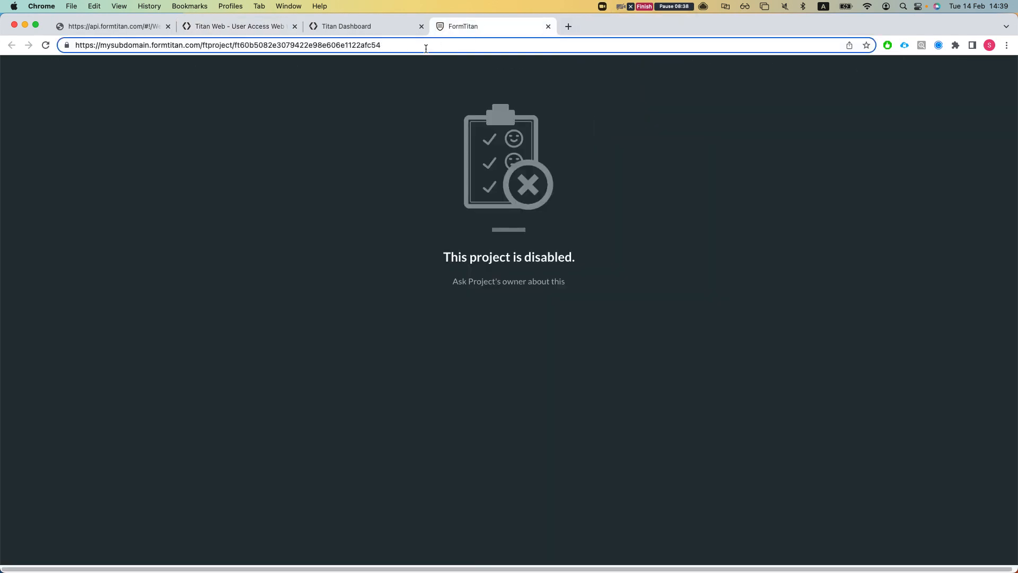
pyautogui.press('Return')
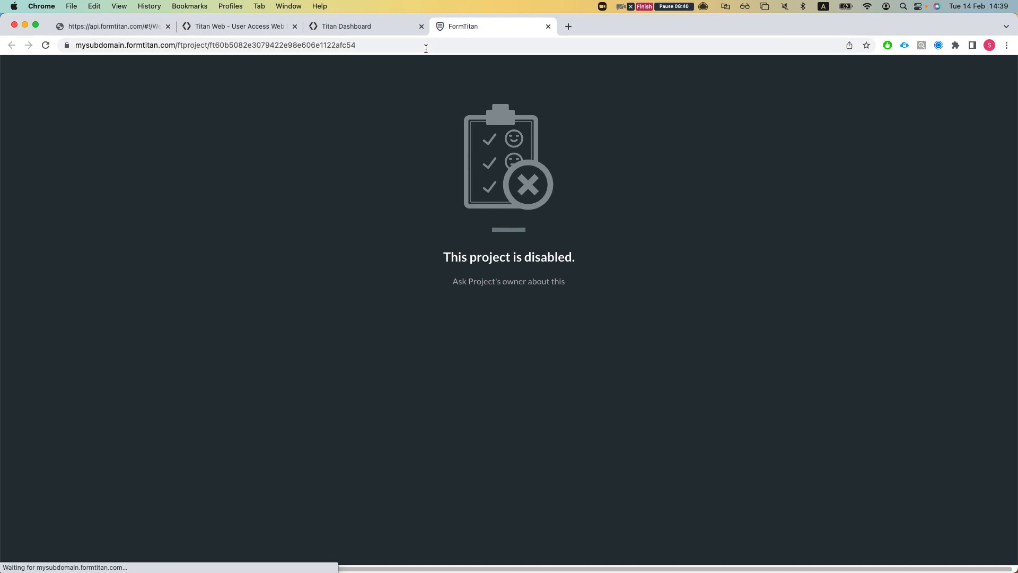
# - Append ?thetoken= with the token to the published page URL and load it
pyautogui.click(426, 48)
pyautogui.click(426, 48)
pyautogui.write('the')
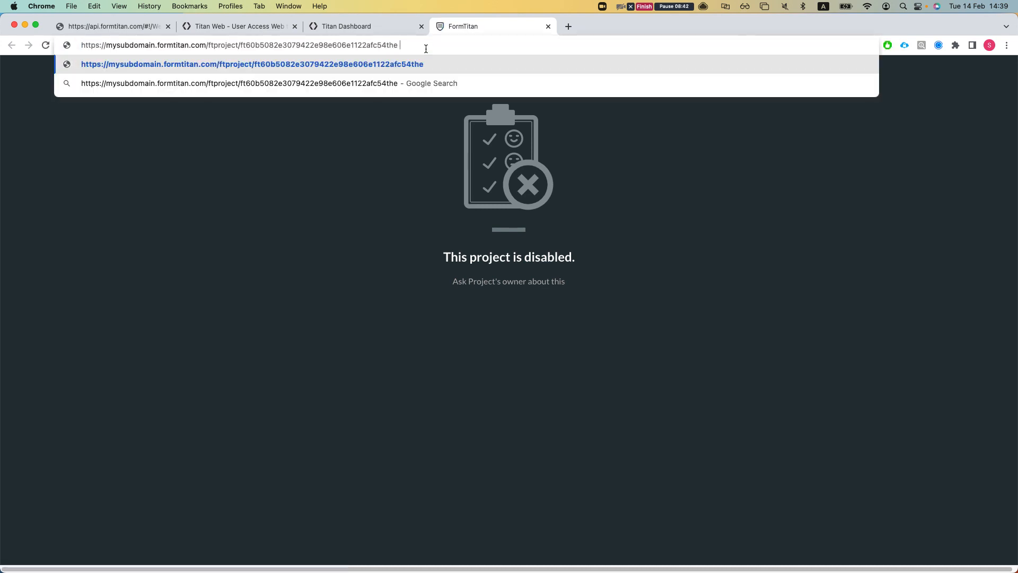
pyautogui.press('BackSpace')
pyautogui.press('BackSpace')
pyautogui.press('BackSpace')
pyautogui.write('?thet')
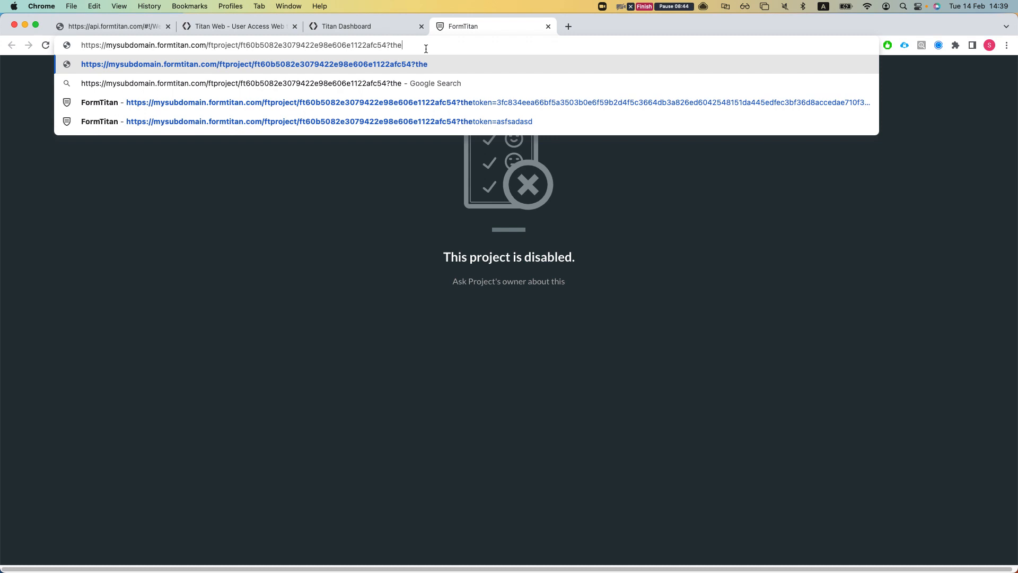
pyautogui.write('oken')
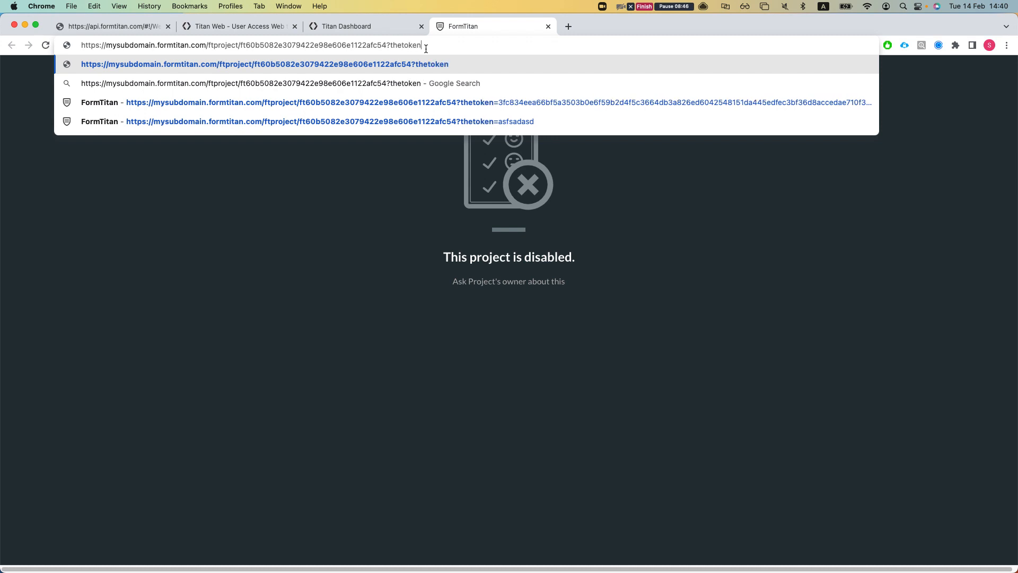
pyautogui.write('=')
pyautogui.press('Return')
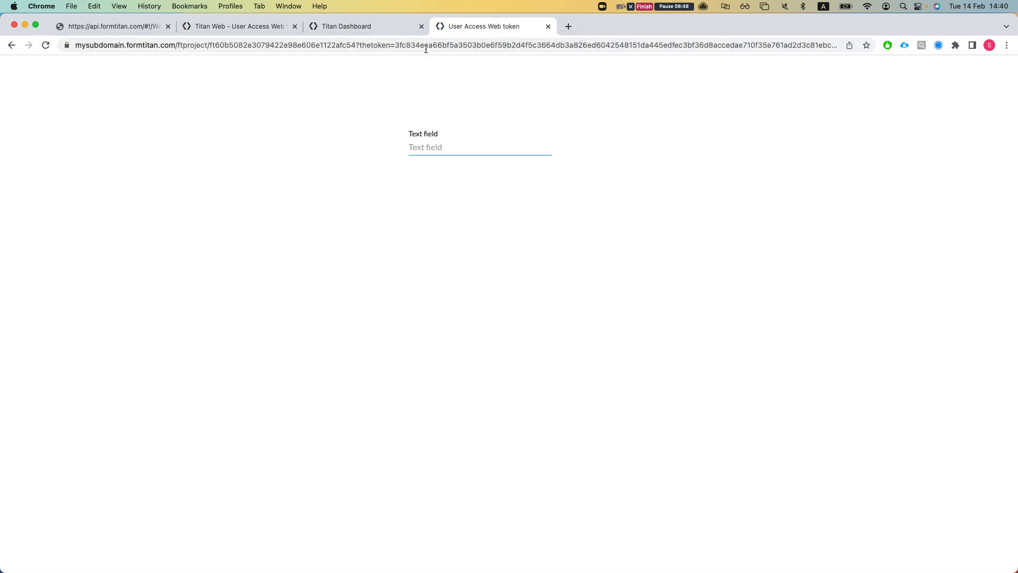
# - Reload the token page, now showing the project disabled, and bring Postman back to front
pyautogui.click(422, 151)
pyautogui.click(331, 233)
pyautogui.moveTo(610, 24); pyautogui.dragTo(1007, 37)
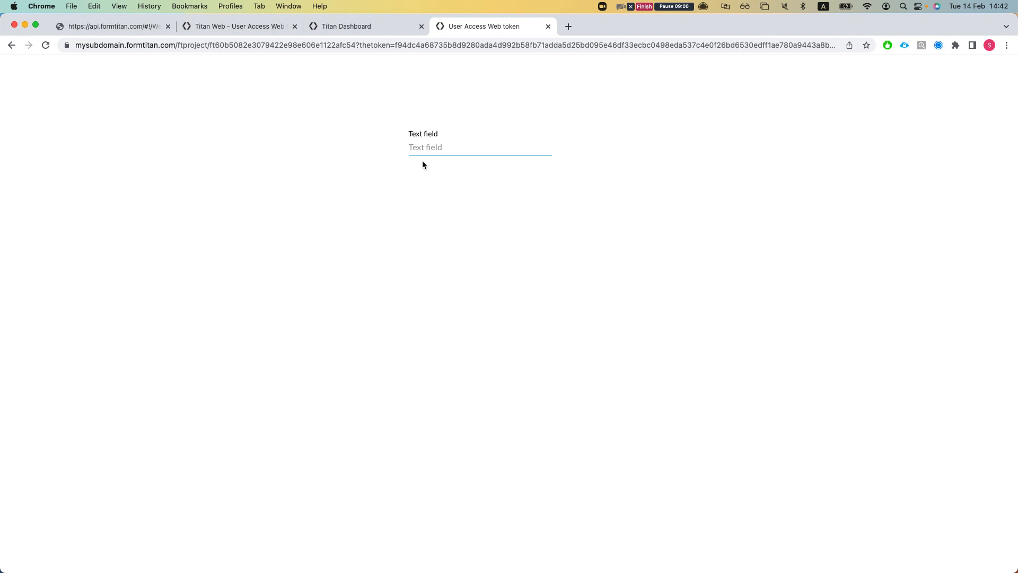
pyautogui.press('super+r')
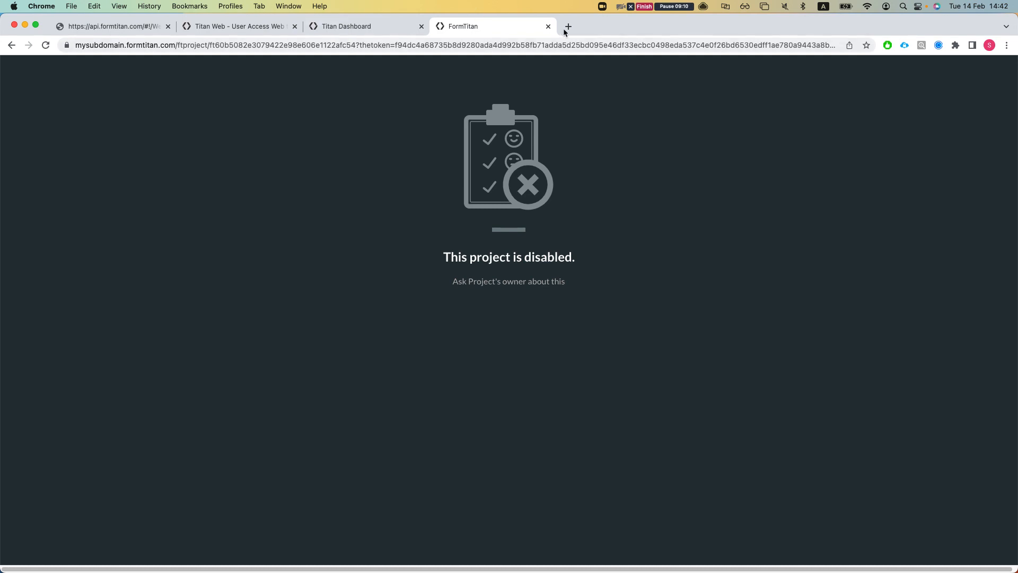
pyautogui.moveTo(655, 39); pyautogui.dragTo(786, 61)
pyautogui.press('super+Tab')
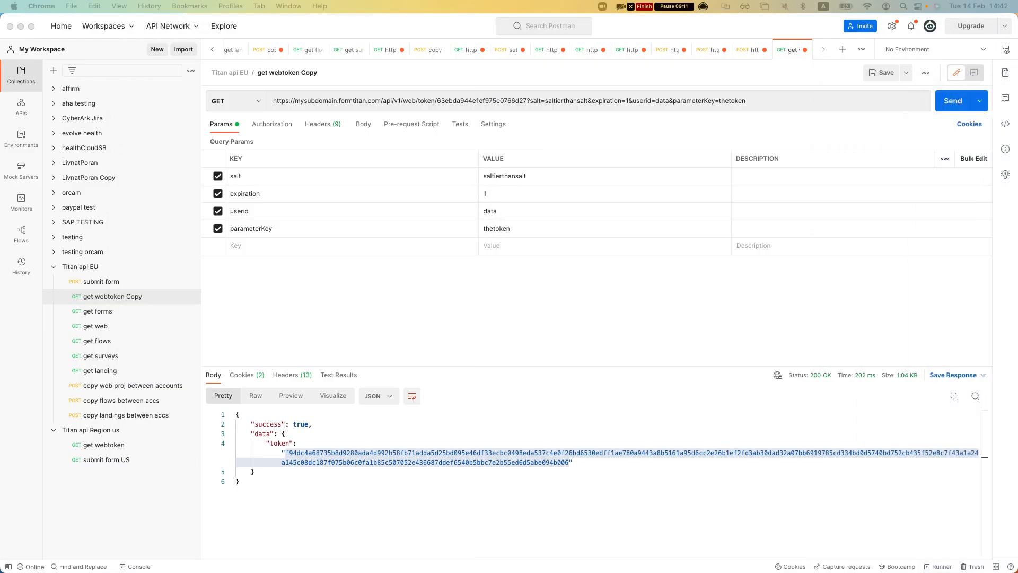
# - Rename the Postman parameter key from userid to userId
pyautogui.click(311, 214)
pyautogui.press('BackSpace')
pyautogui.press('BackSpace')
pyautogui.write('Id')
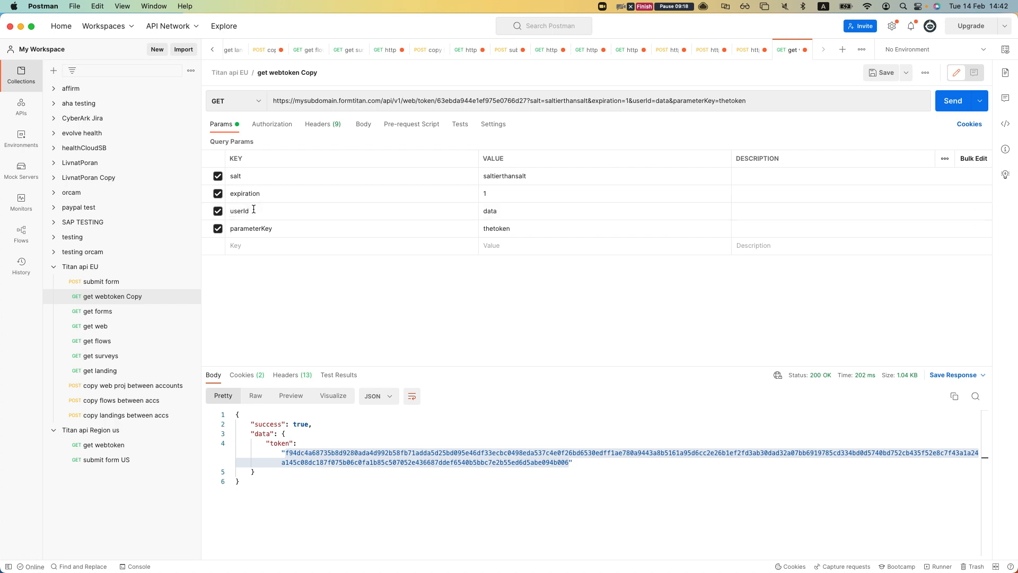
pyautogui.click(348, 253)
pyautogui.click(245, 211)
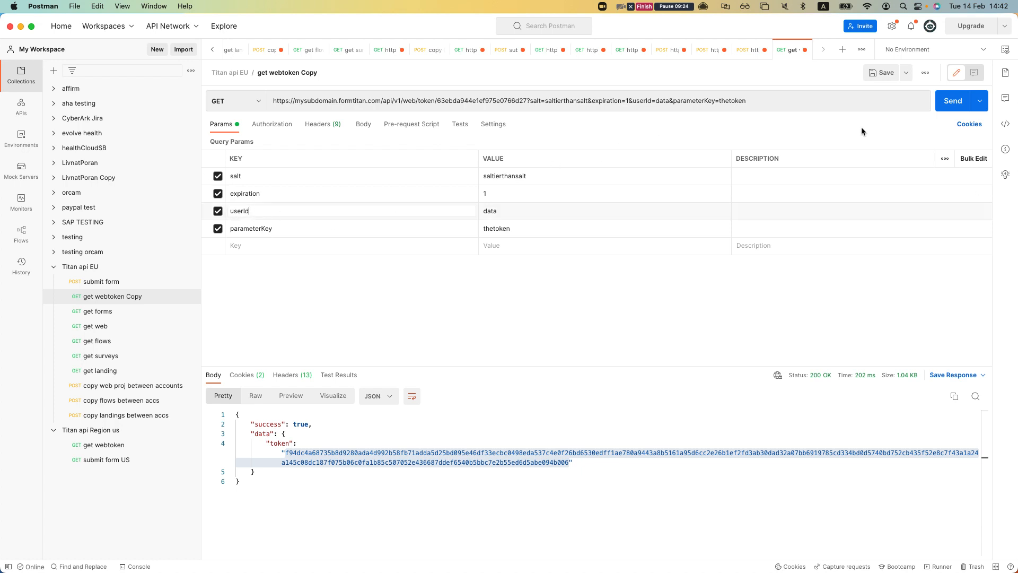
# - Send the token request and load the published page with the fresh token in its URL
pyautogui.click(944, 108)
pyautogui.doubleClick(489, 462)
pyautogui.press('super+Tab')
pyautogui.doubleClick(509, 45)
pyautogui.press('cmd+v')
pyautogui.press('Return')
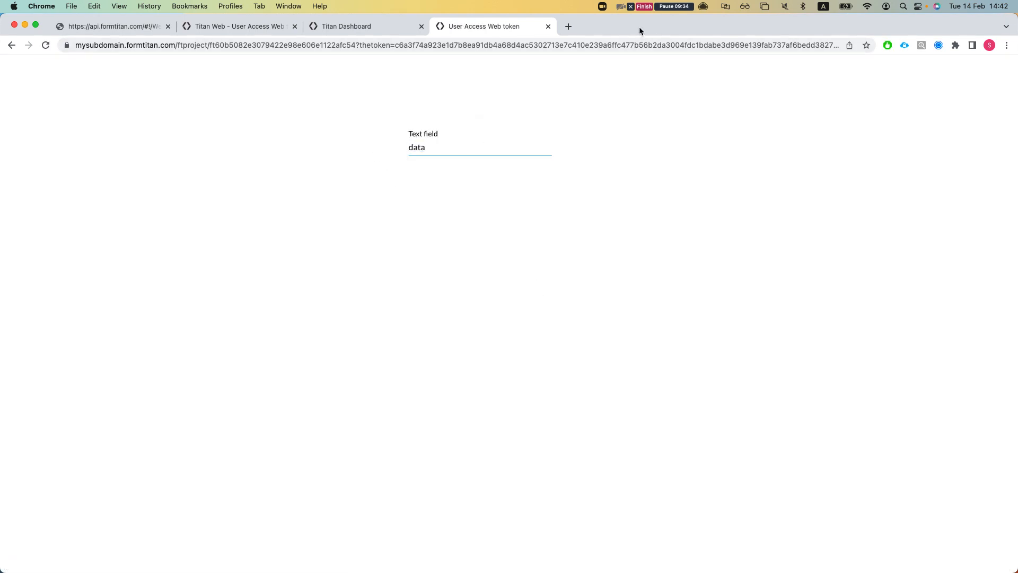
pyautogui.press('super+Tab')
# - Append 'sadfsasdsad' to the userId value and generate a new token
pyautogui.click(570, 211)
pyautogui.write('sadfsasdsad')
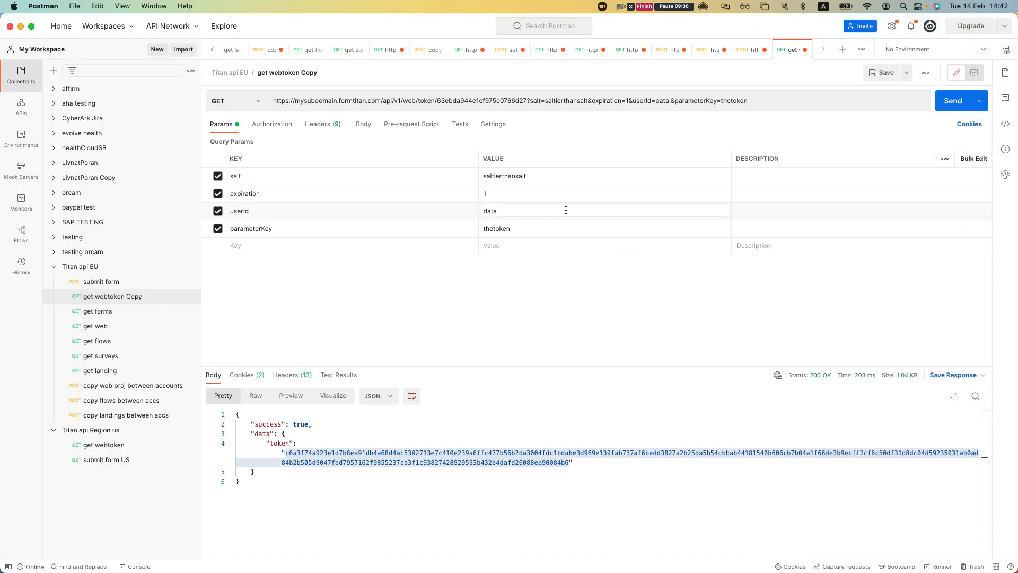
pyautogui.click(961, 102)
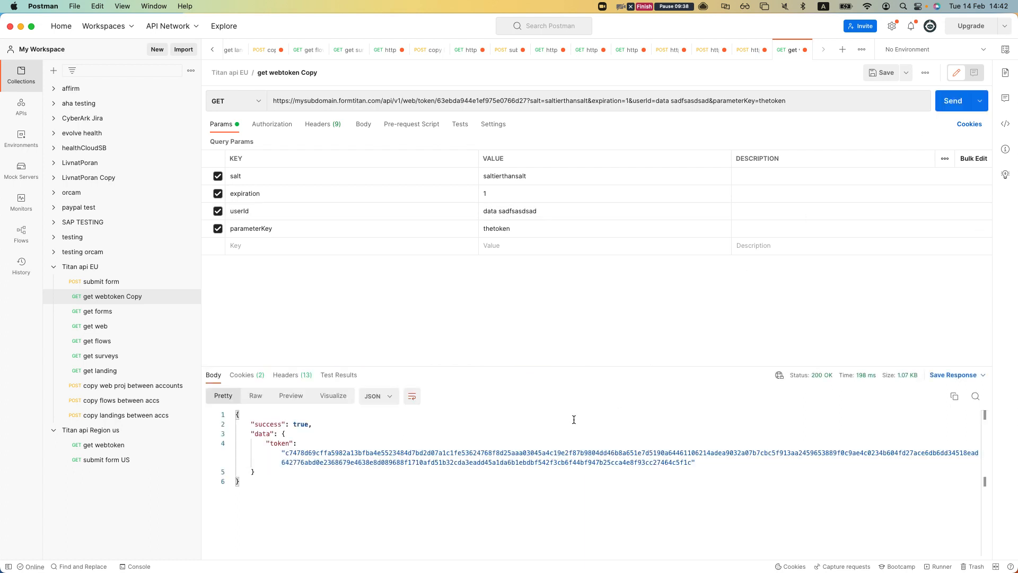
pyautogui.moveTo(695, 467); pyautogui.dragTo(282, 452)
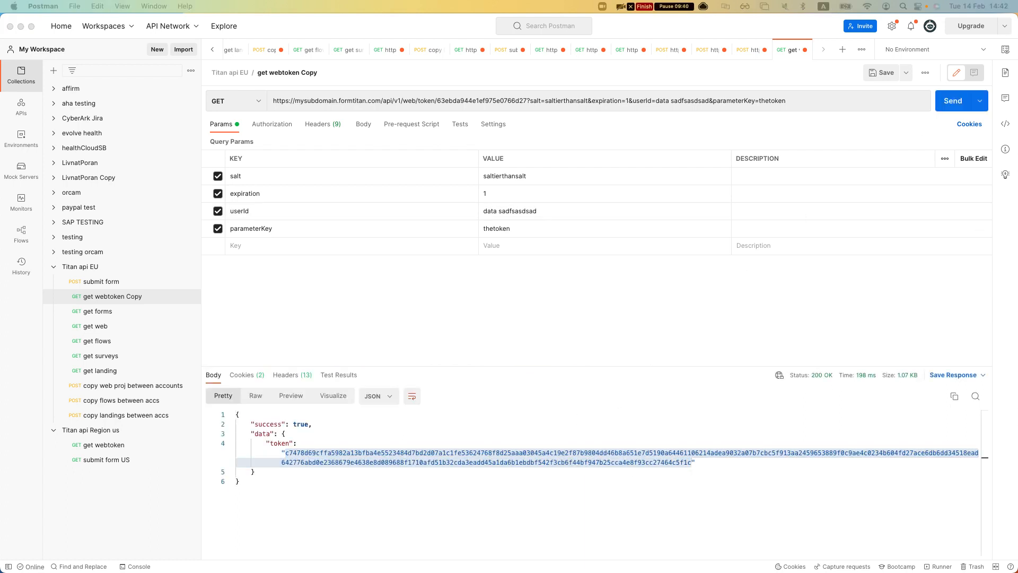
# - Open the published page with the new token URL and check the prefilled Text field
pyautogui.press('super+Tab')
pyautogui.doubleClick(448, 27)
pyautogui.click(552, 45)
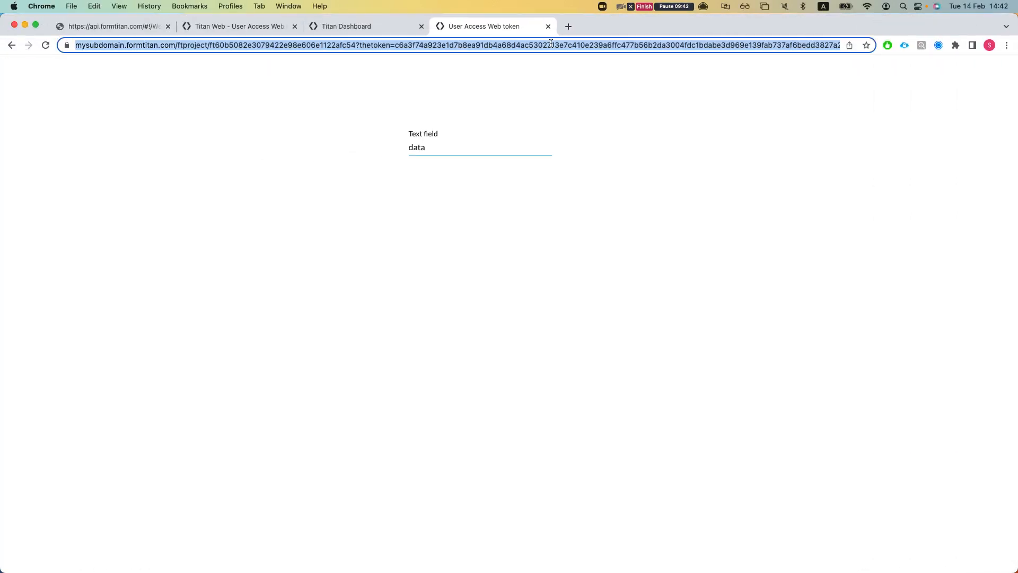
pyautogui.press('super+v')
pyautogui.press('Return')
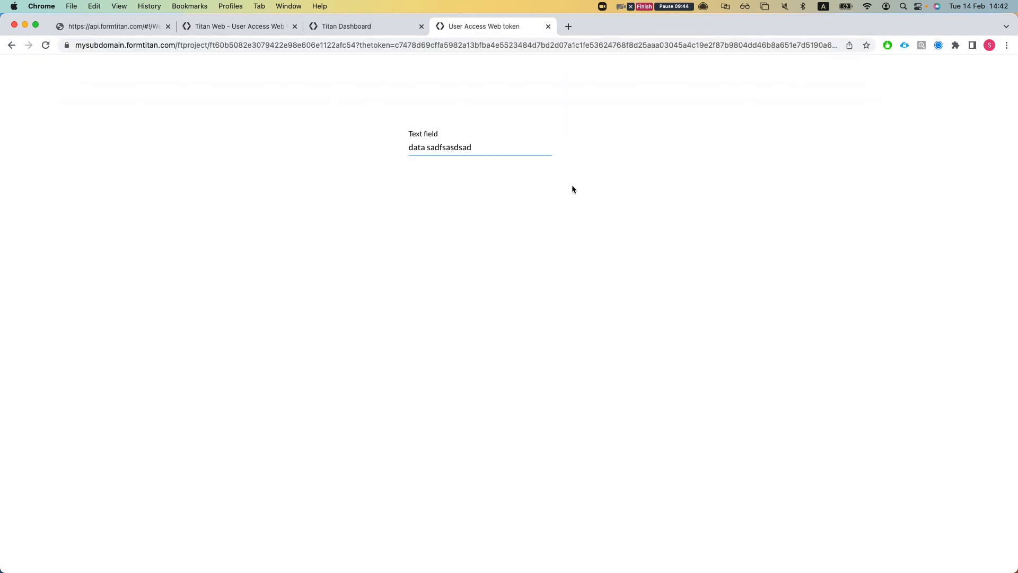
pyautogui.click(530, 144)
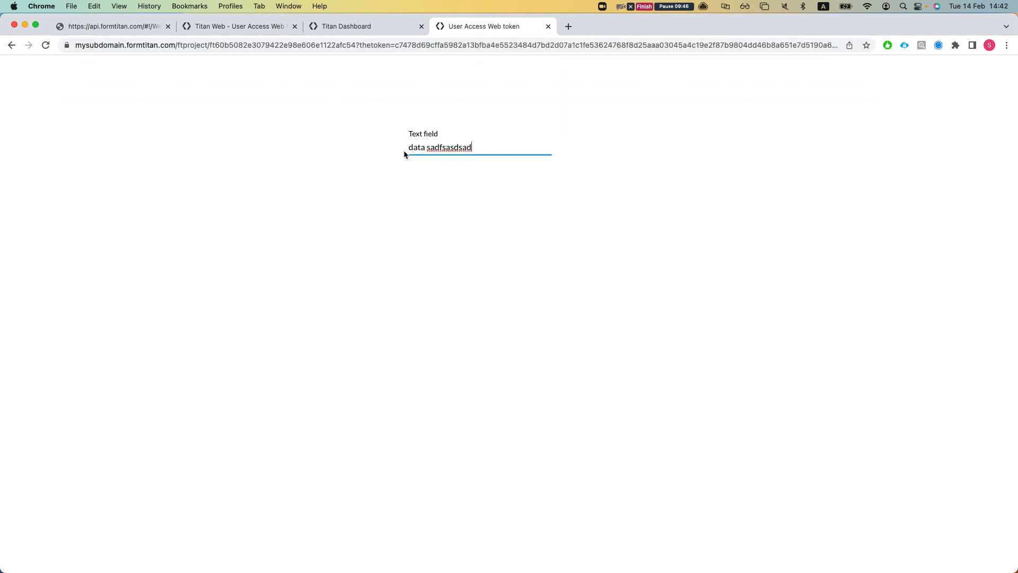